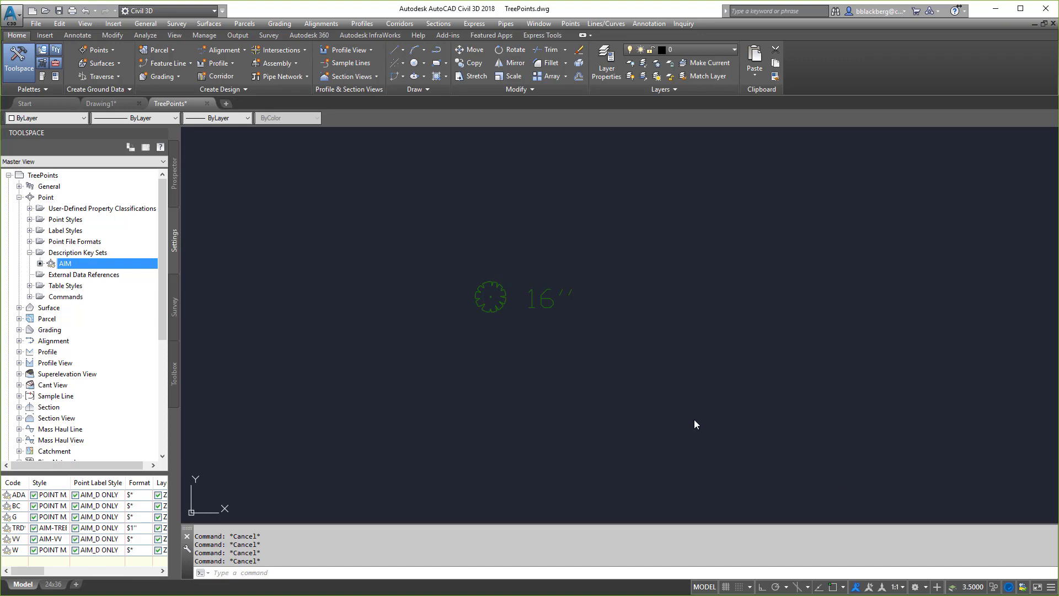
Step: Select the 16'' tree point and its label, then clear the selection
scroll(535, 328, "up", 3)
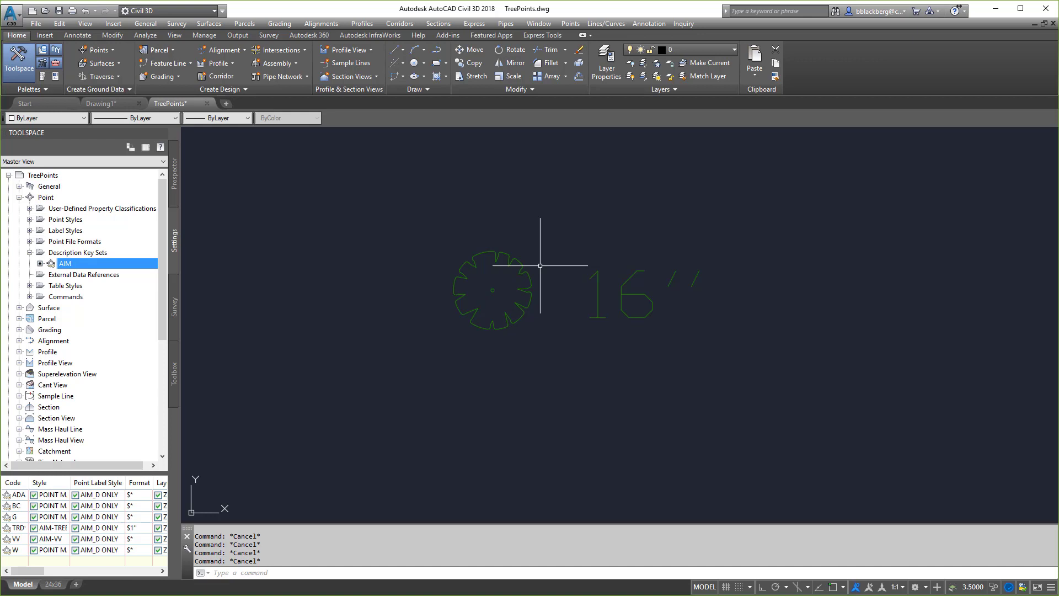
left_click(793, 223)
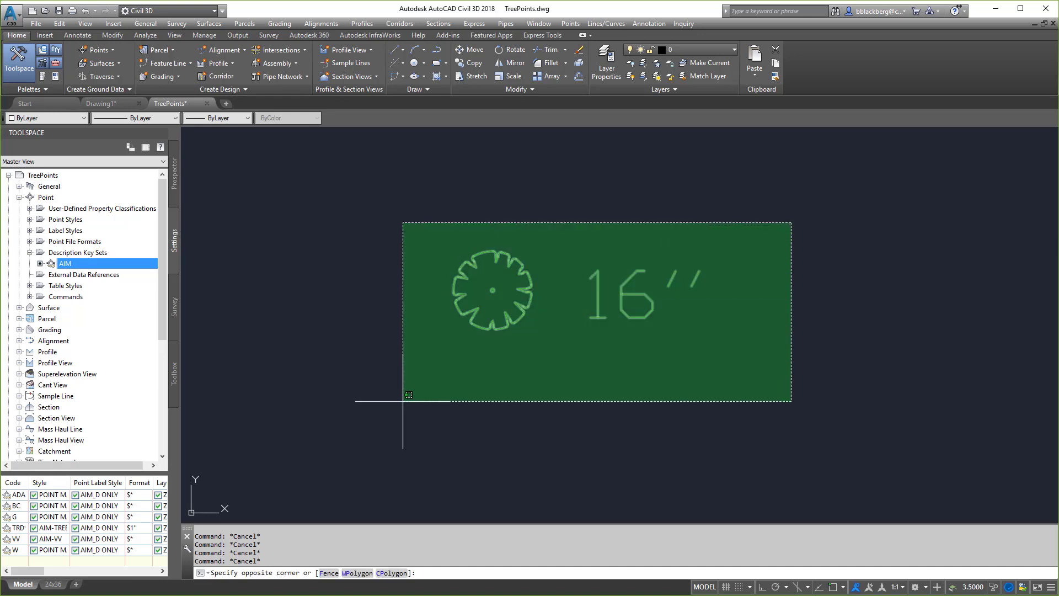
left_click(402, 422)
key("Escape")
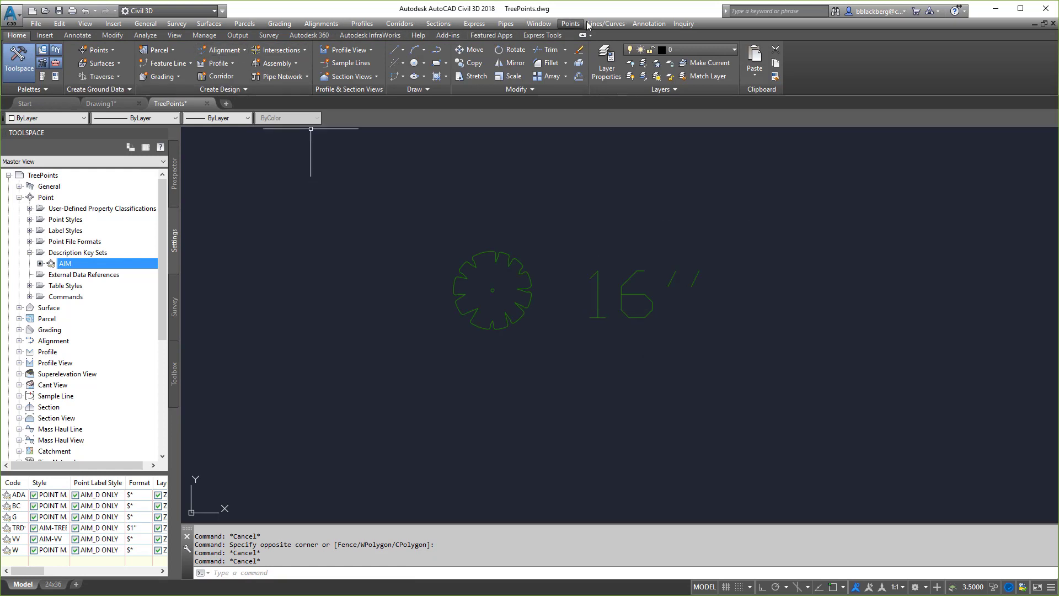
Step: Manually place a point below-right of the tree with description trd12 and elevation 700.00
left_click(570, 23)
left_click(585, 37)
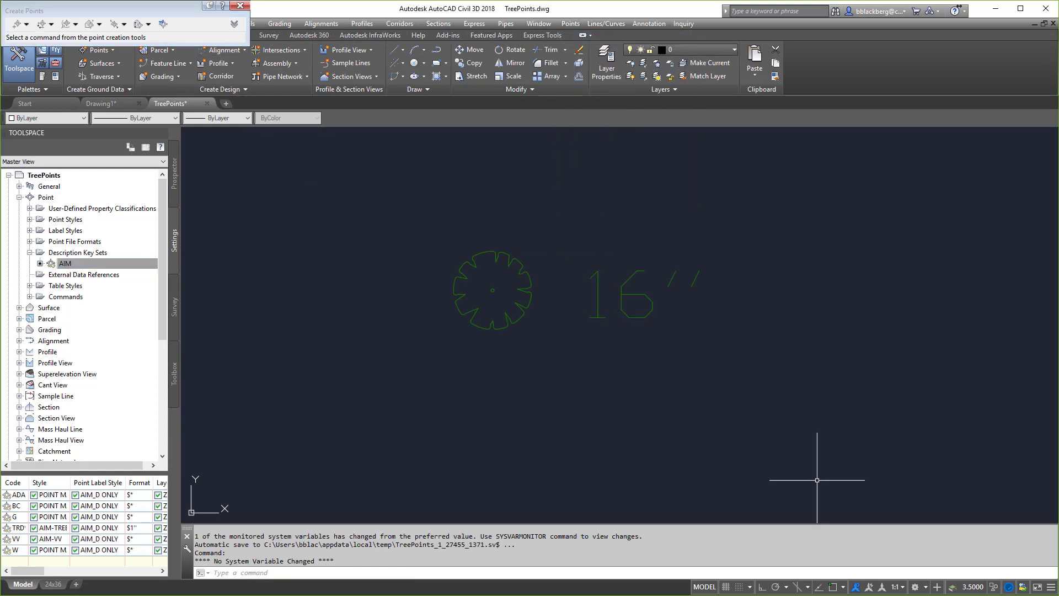
left_click(18, 24)
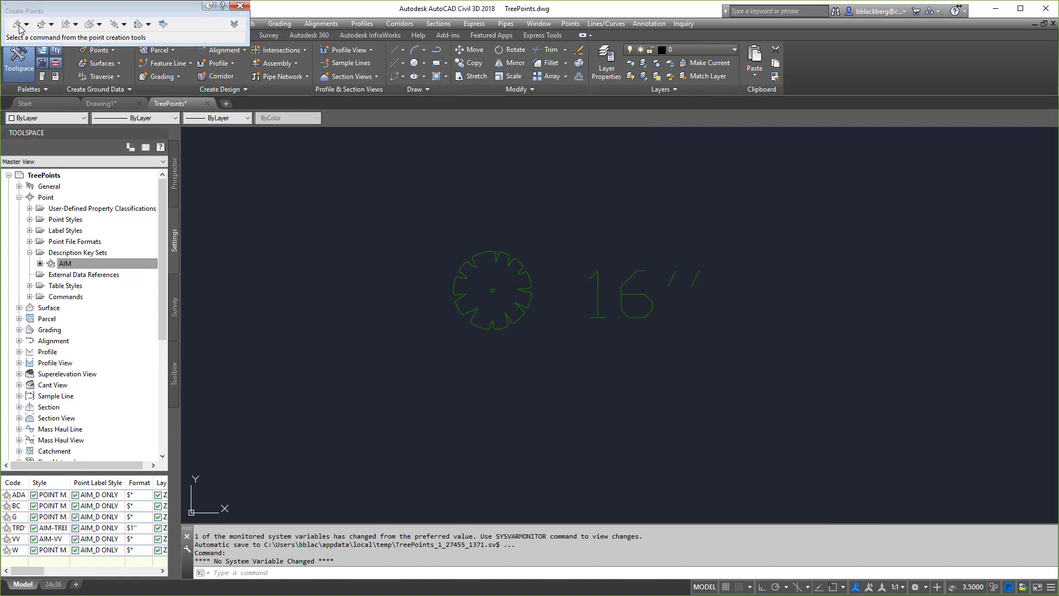
middle_click_drag(533, 453, 450, 298)
left_click(676, 407)
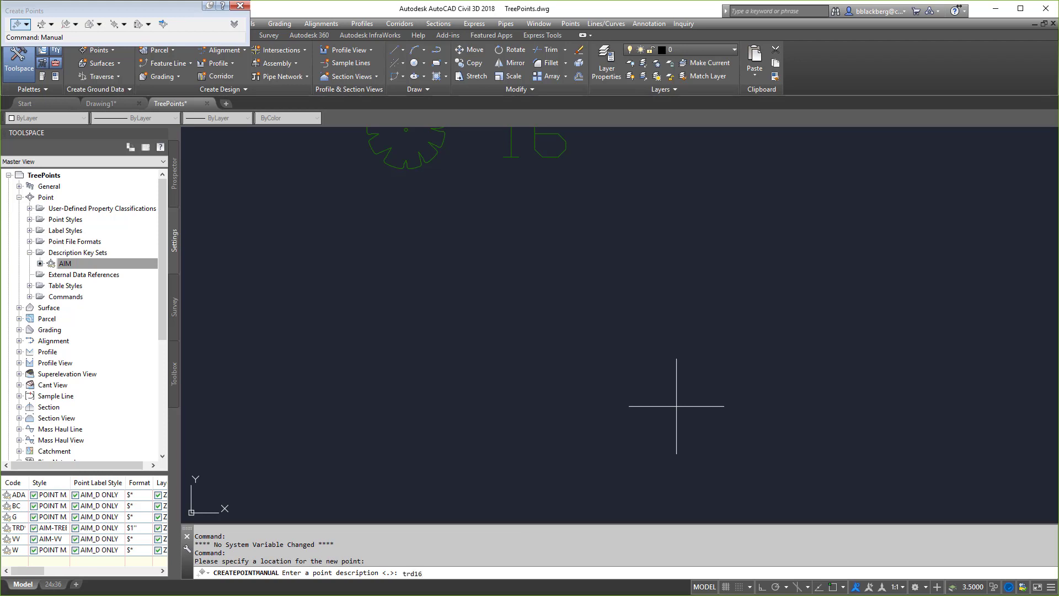
key("Return")
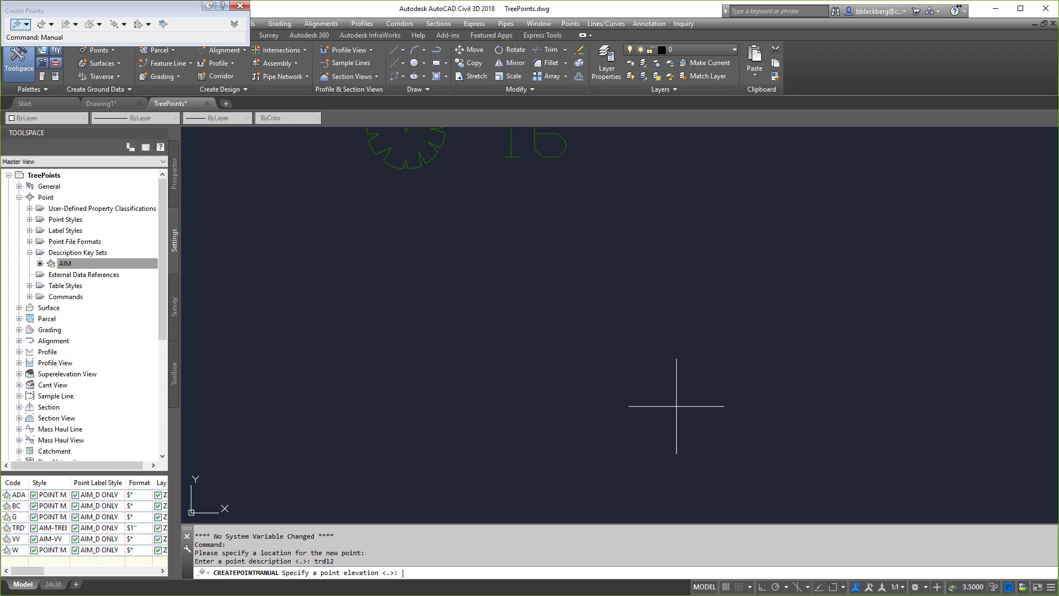
type("700.00")
key("Return")
scroll(771, 387, "down", 5)
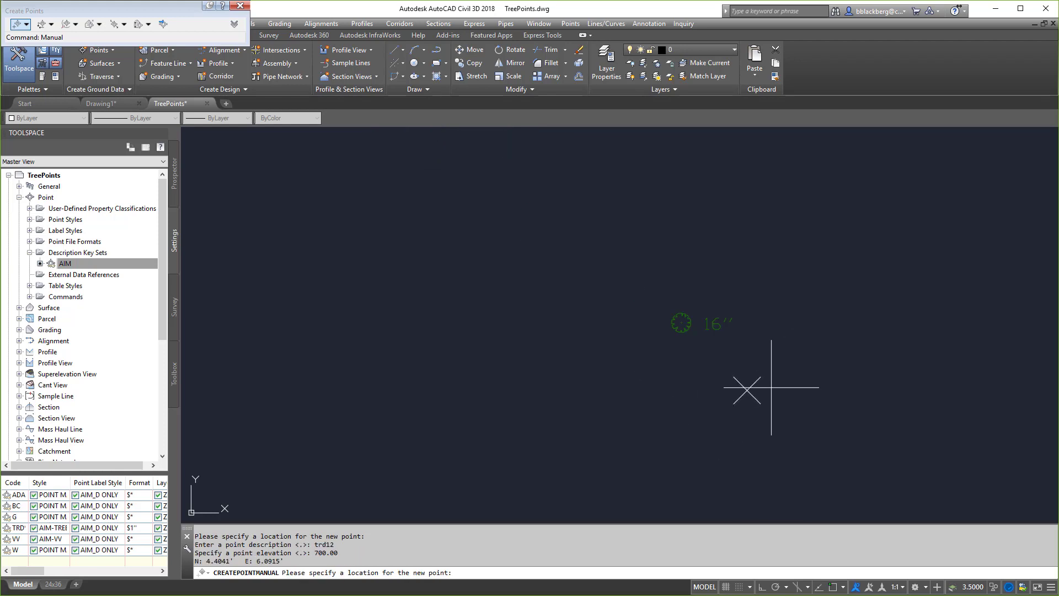
middle_click_drag(771, 388, 652, 387)
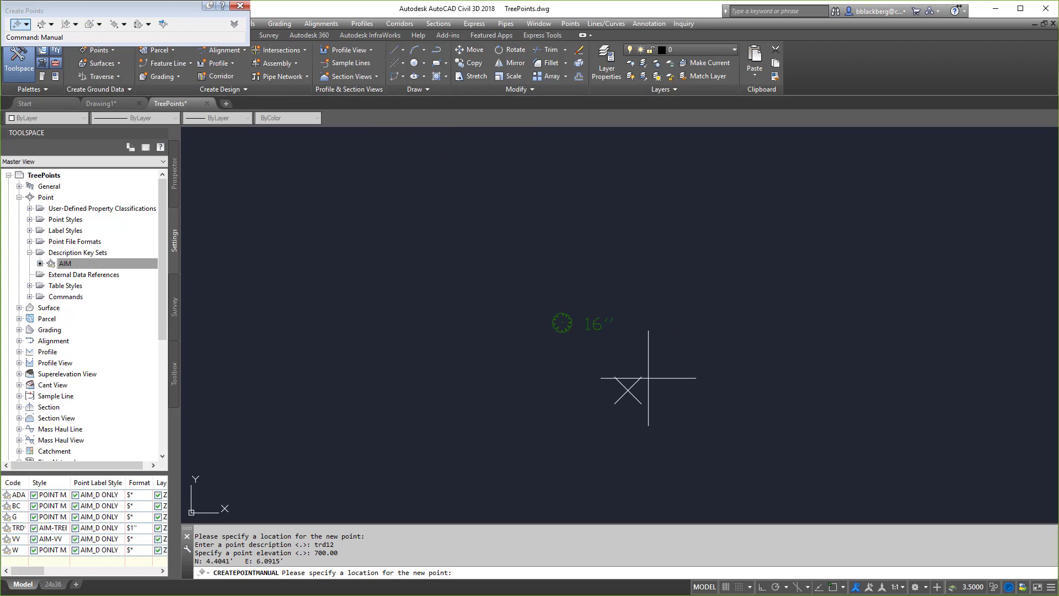
key("Return")
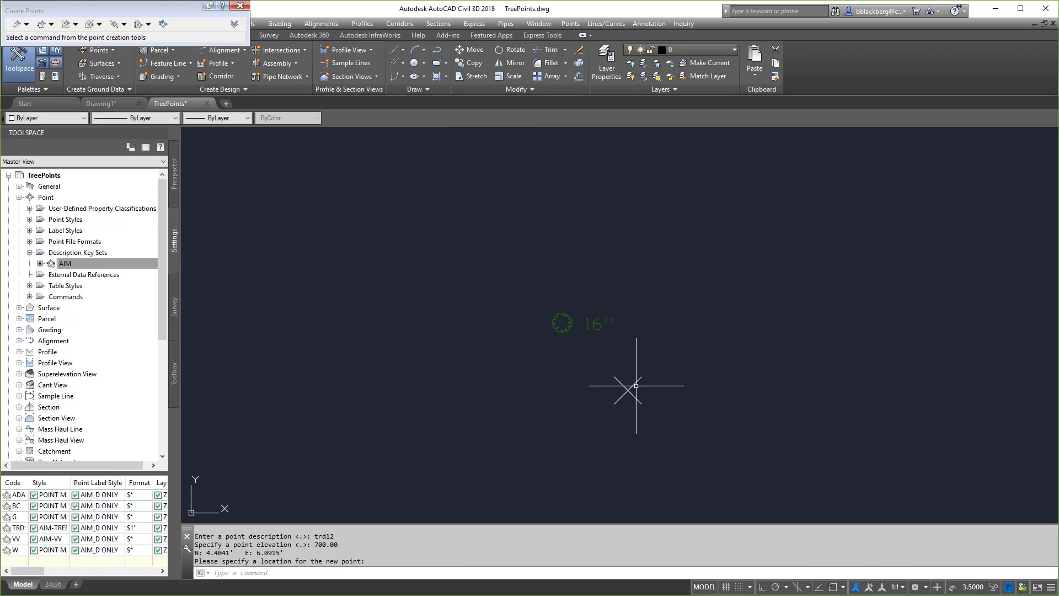
left_click(632, 385)
right_click(636, 380)
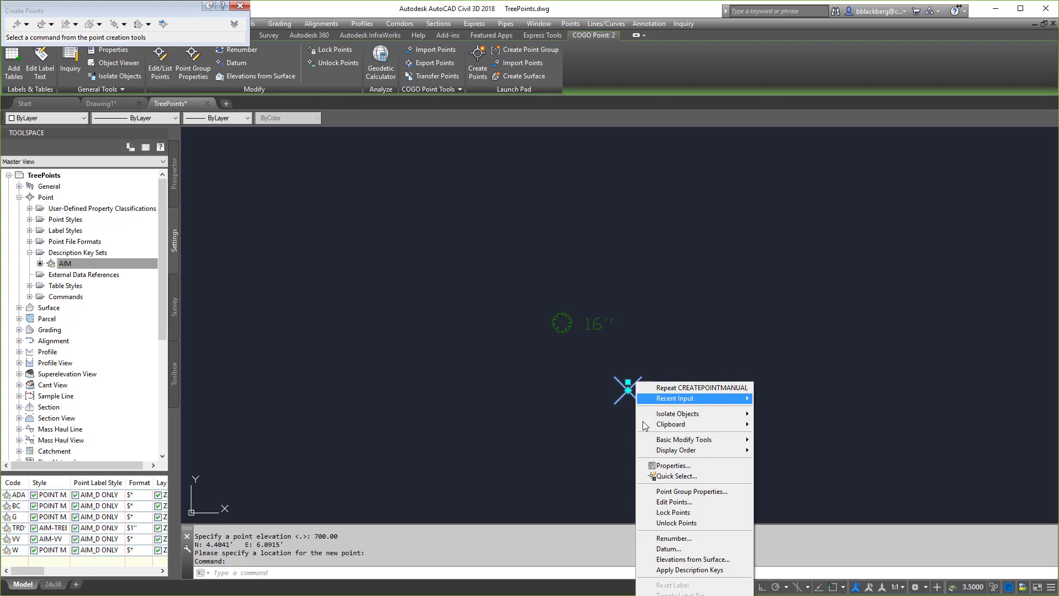
left_click(682, 571)
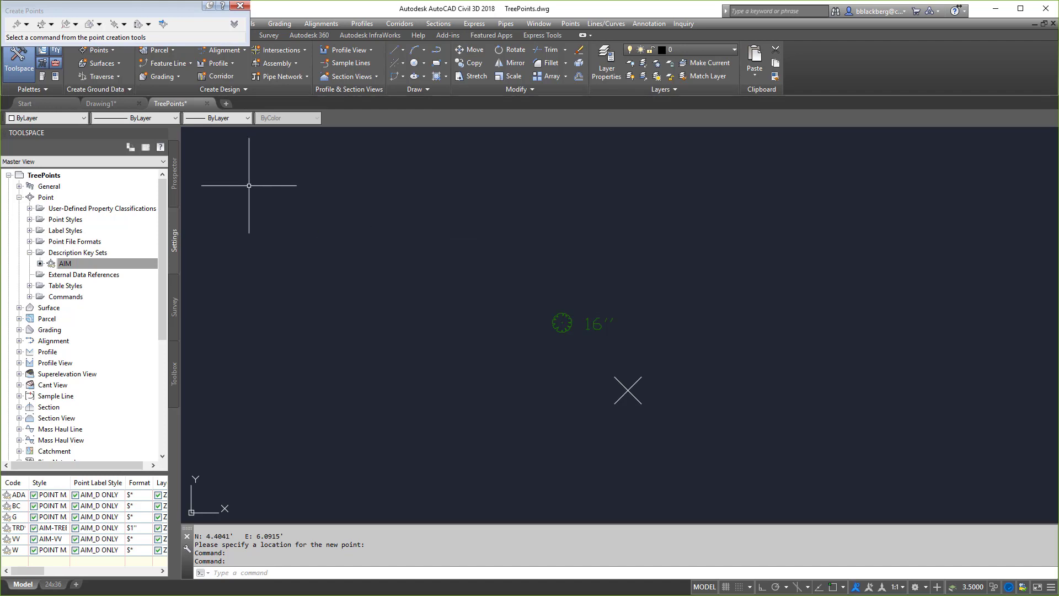
Step: Show the point groups and review all point descriptions in the _All Points point list
left_click(175, 173)
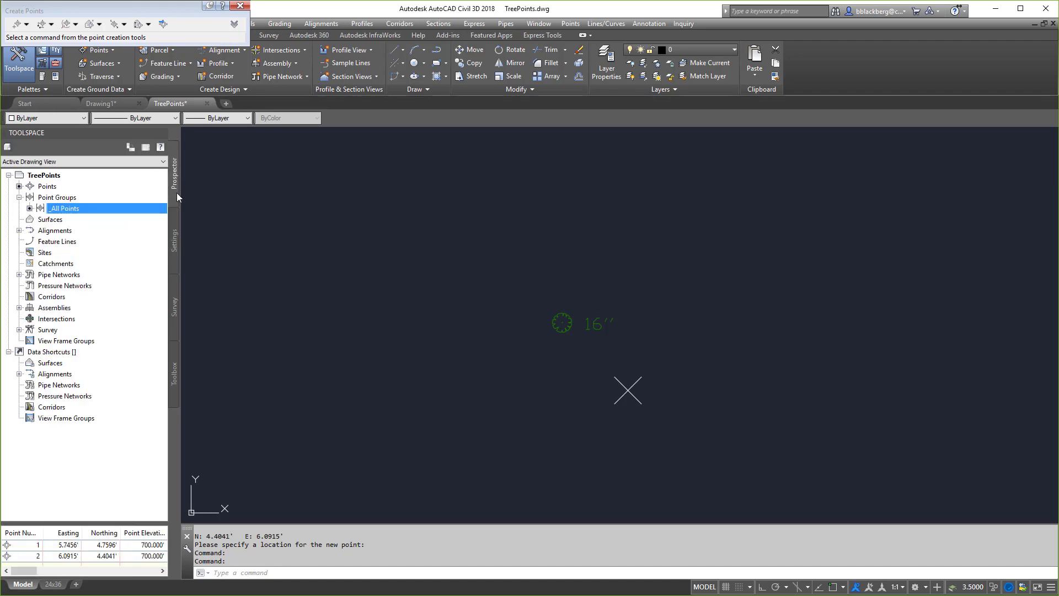
right_click(70, 210)
left_click(110, 233)
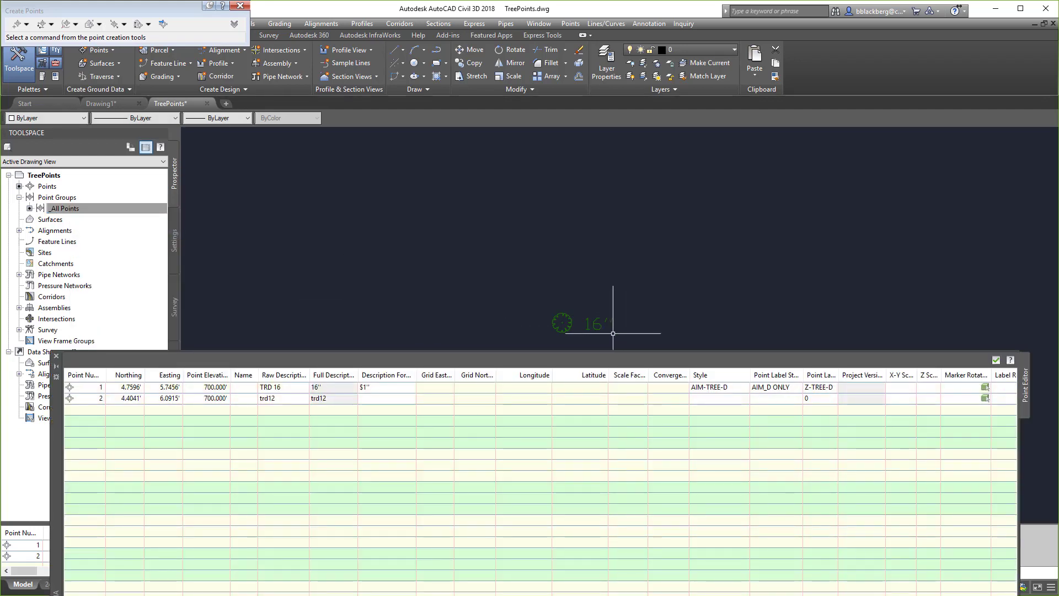
left_click(996, 360)
Step: Check the _All Points group's Overrides tab and close its properties with OK
right_click(97, 209)
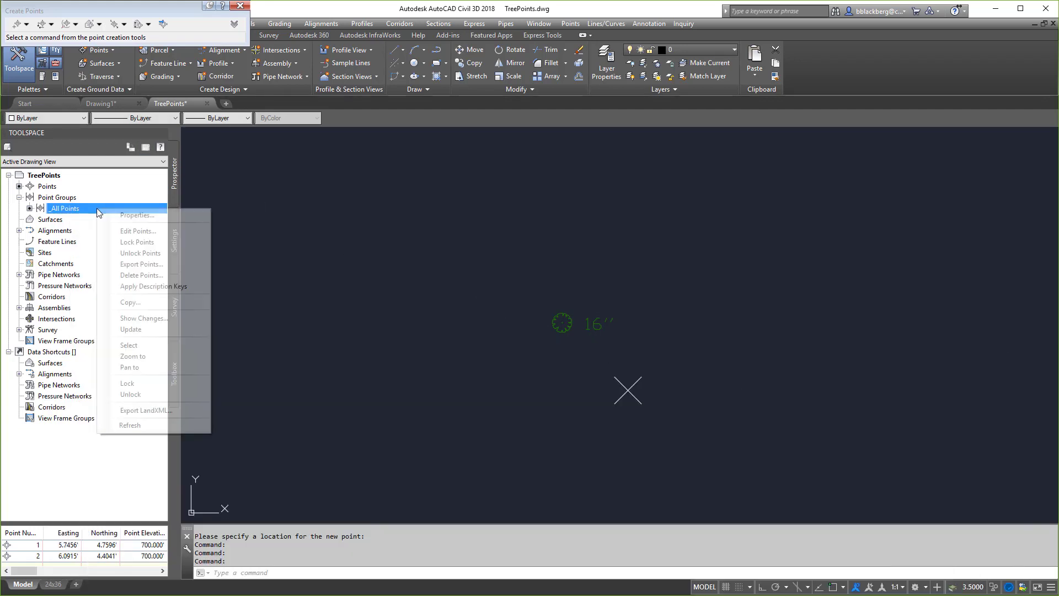
left_click(126, 215)
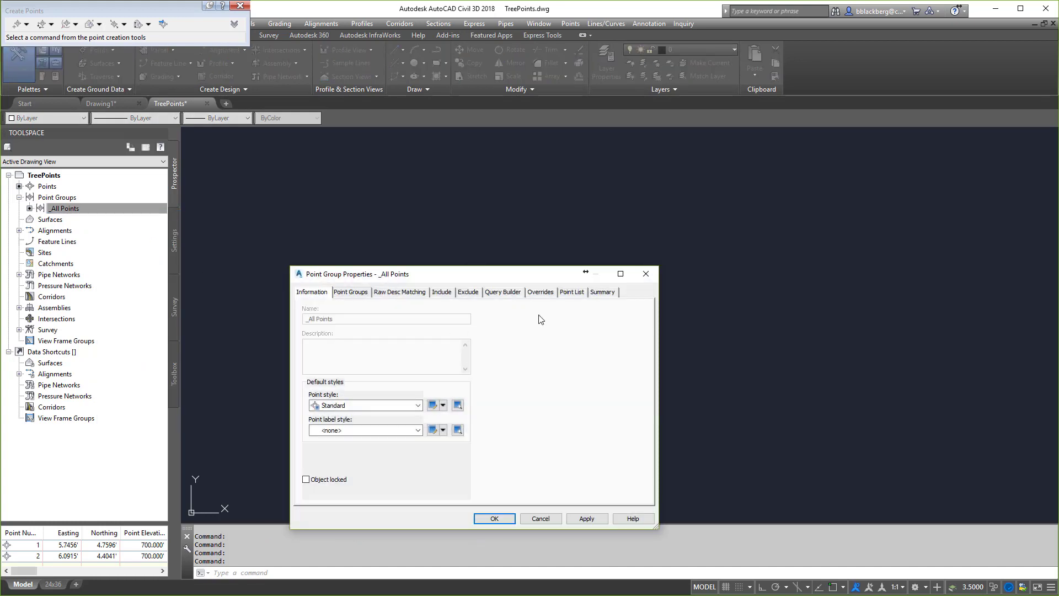
left_click(540, 291)
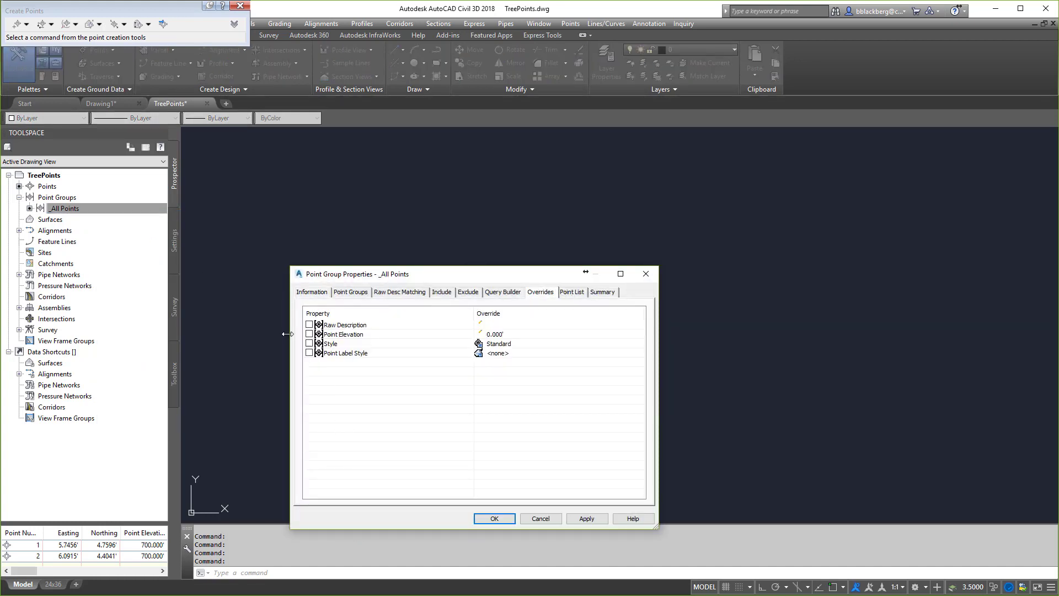
left_click(598, 519)
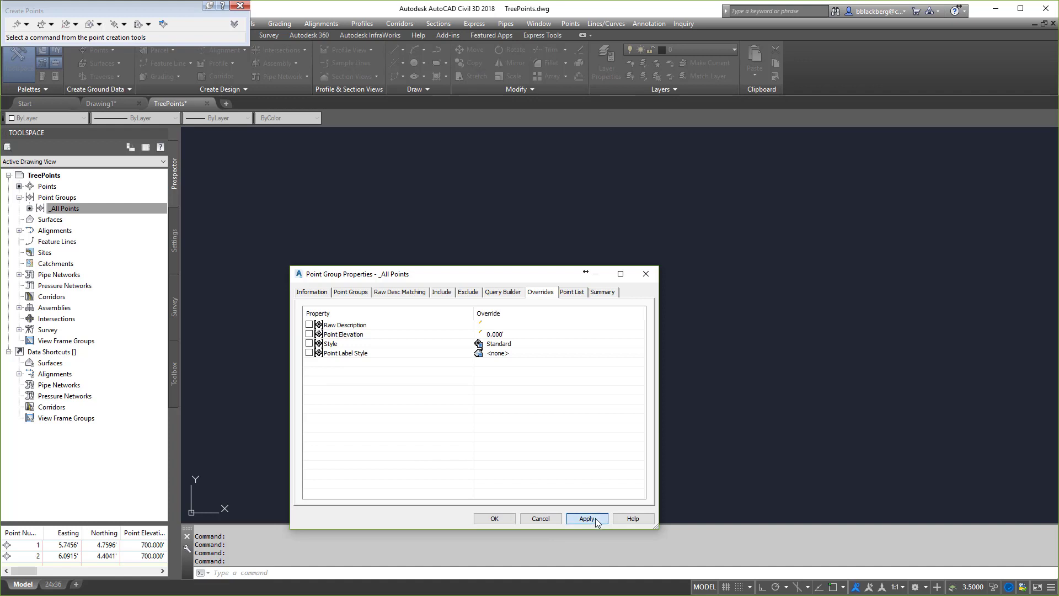
left_click(494, 518)
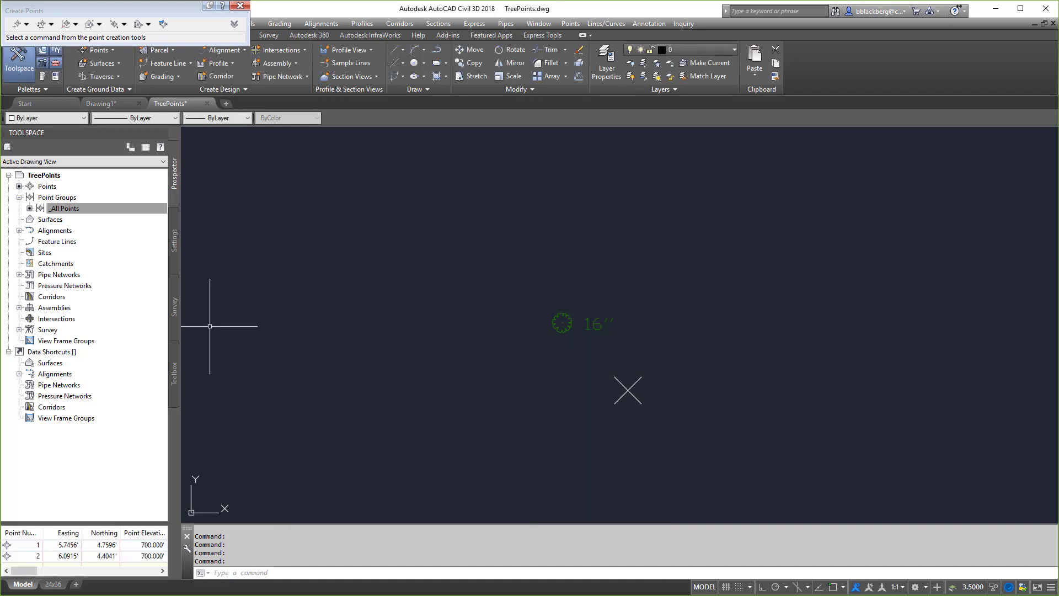
Step: Open the AIM description key editor, sort it by style, and select the TRD* key
left_click(176, 240)
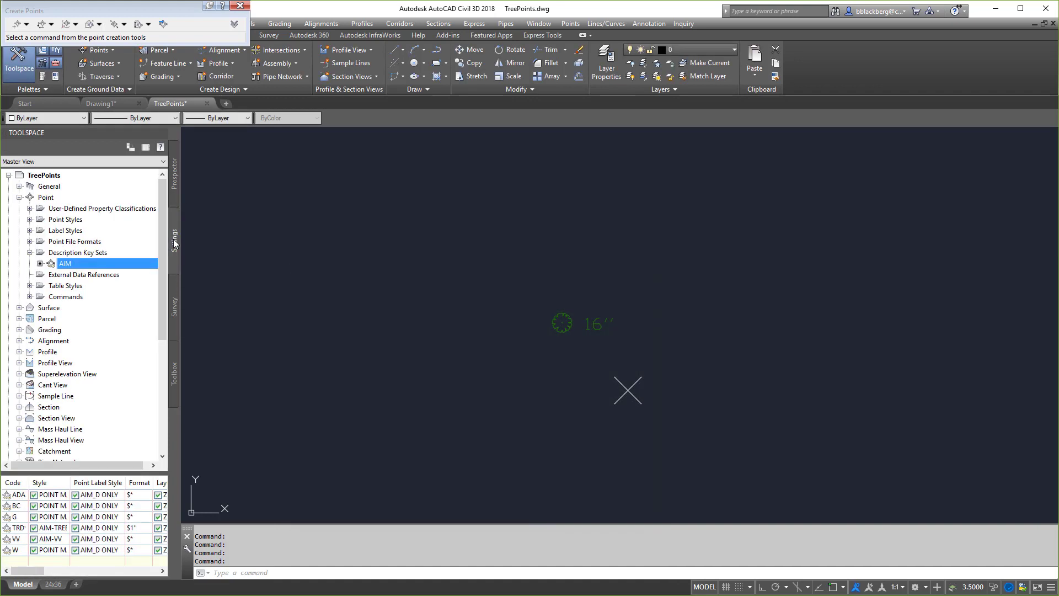
right_click(67, 270)
left_click(97, 289)
left_click(221, 374)
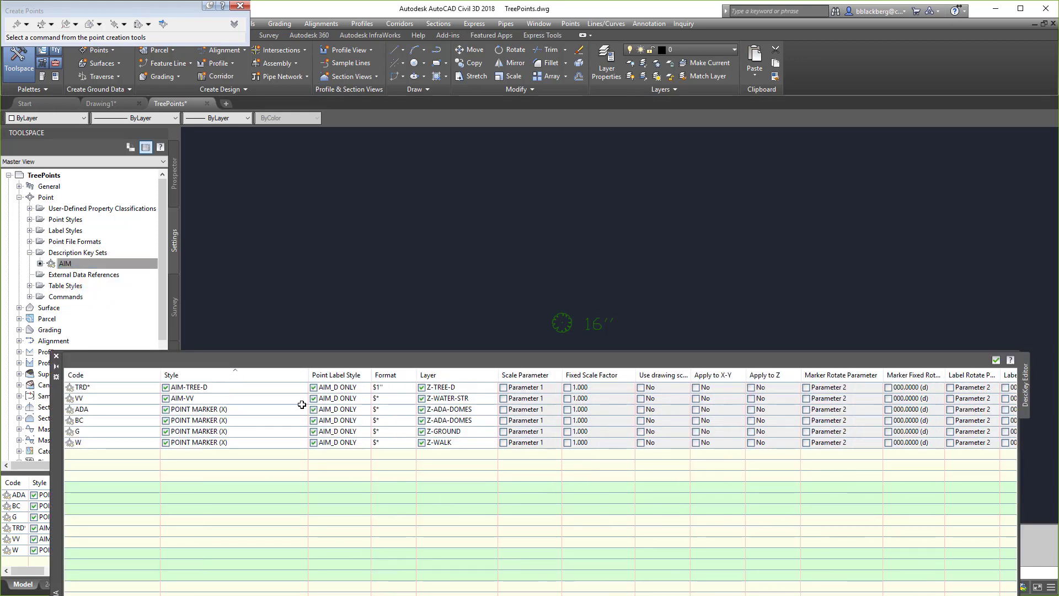
left_click(223, 390)
left_click(92, 390)
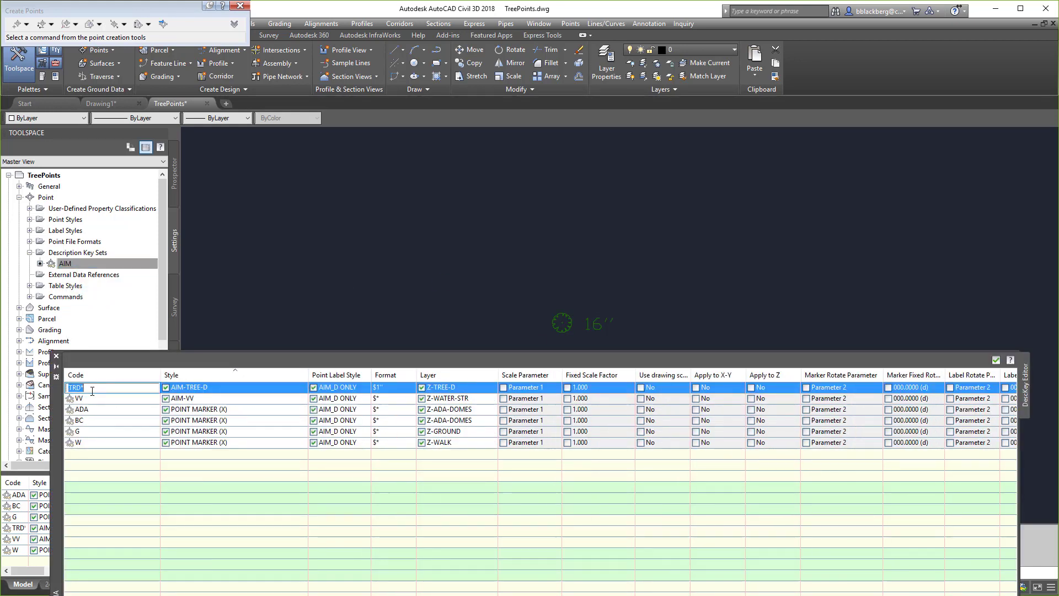
left_click(126, 388)
Step: Keep the TRD* key's AIM-TREE-D style and code unchanged, then close the editor
left_click(221, 387)
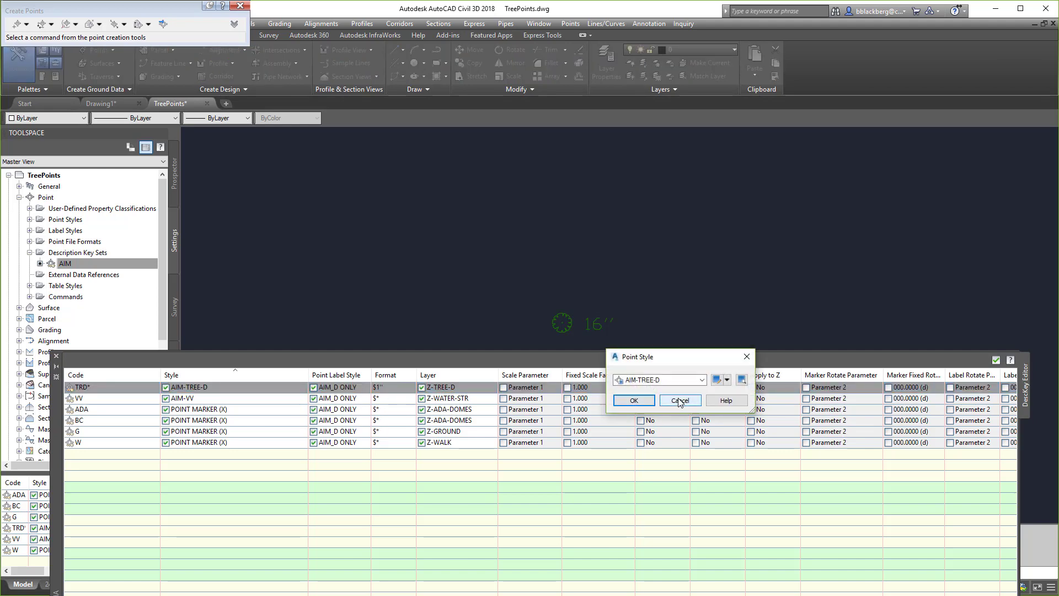
left_click(680, 400)
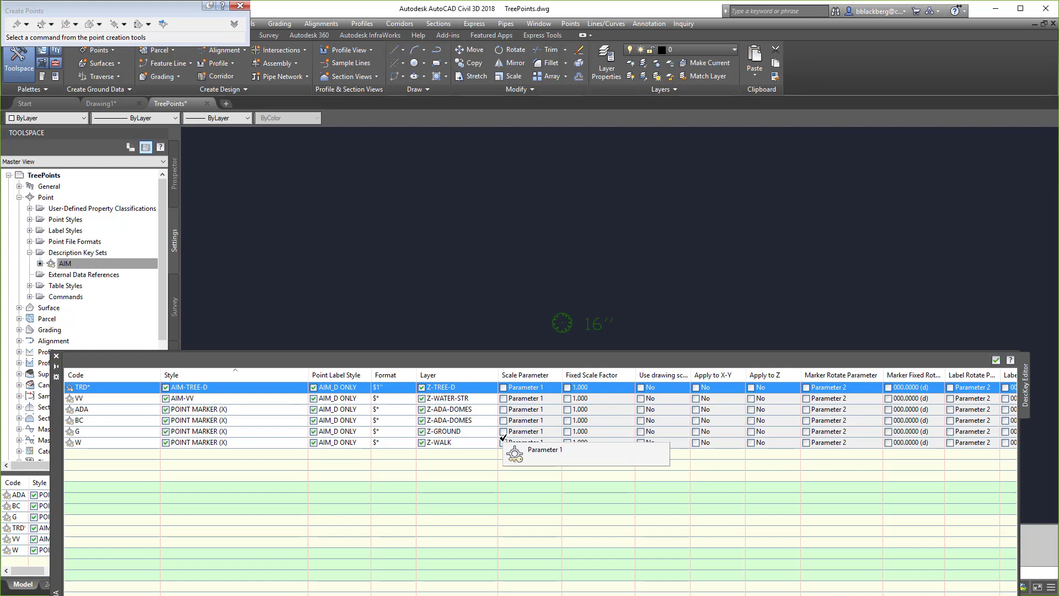
left_click(117, 394)
left_click(107, 387)
left_click(93, 390)
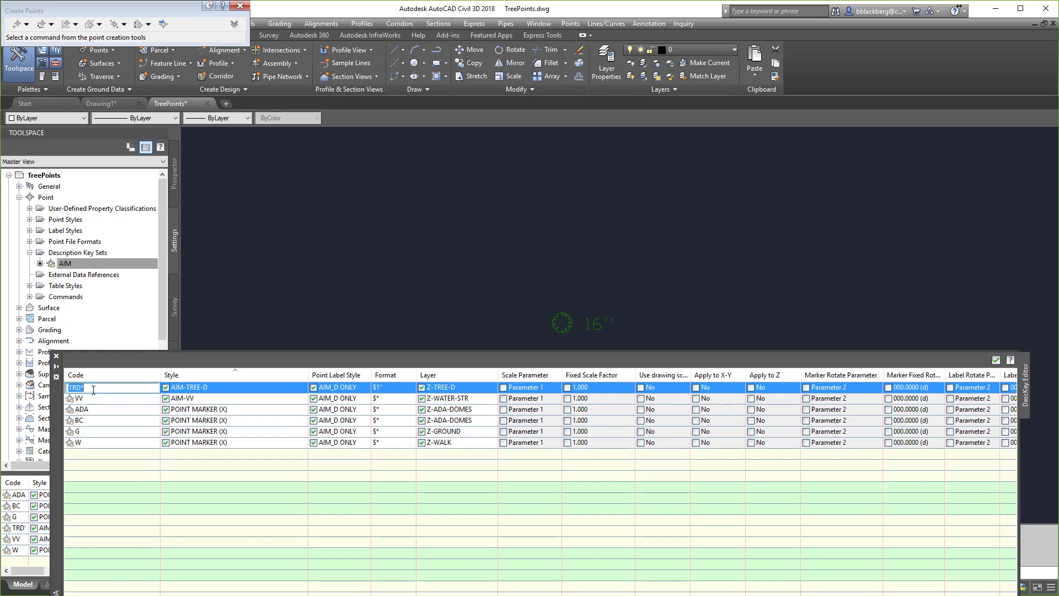
left_click(99, 398)
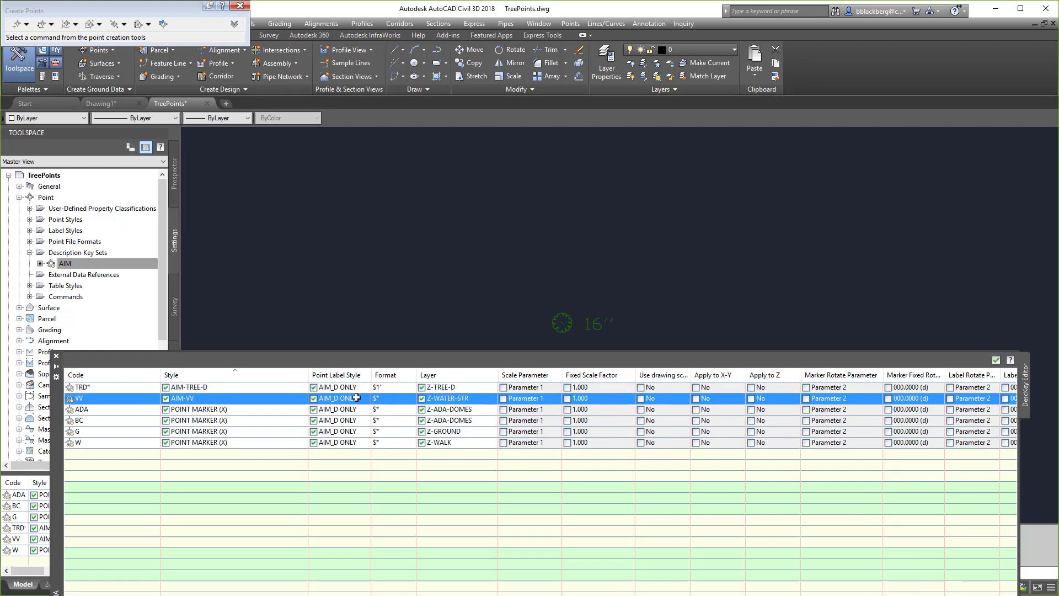
left_click(996, 359)
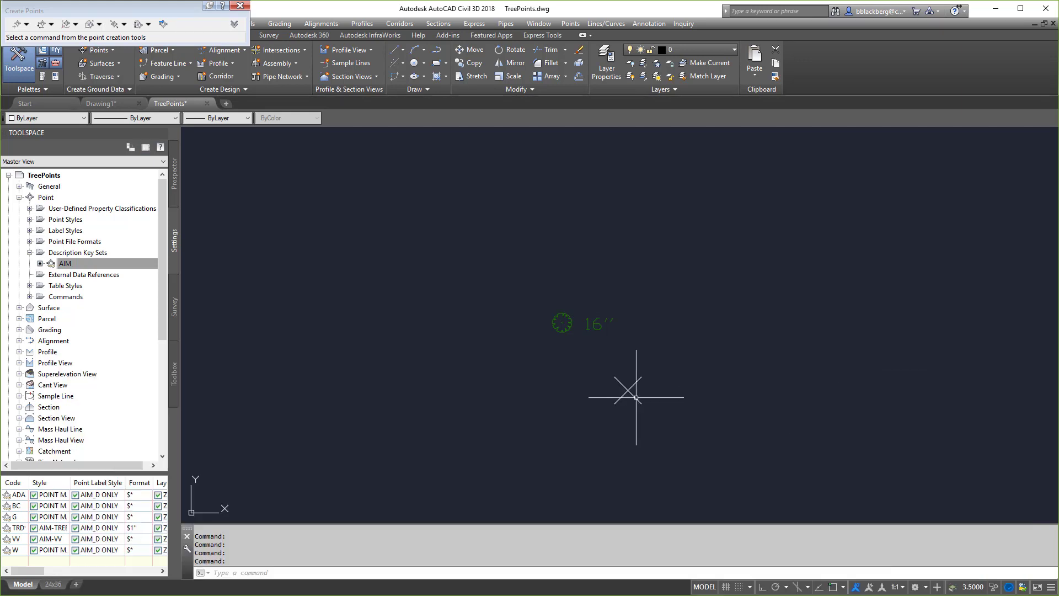
Step: Change point 2's raw description to TRD12 in Edit Points and close the editor
right_click(628, 390)
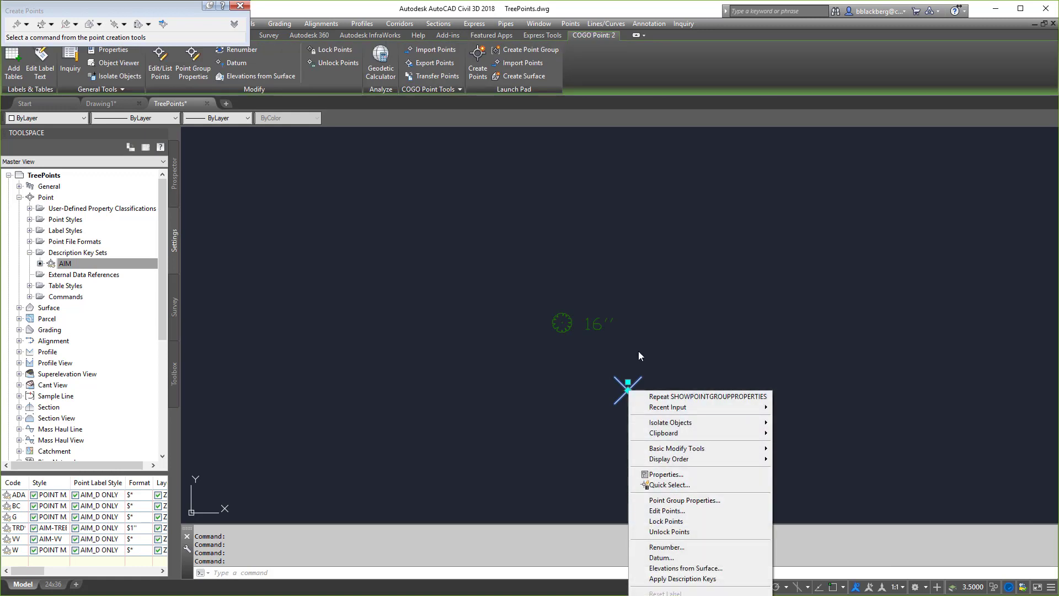
left_click(633, 374)
right_click(633, 378)
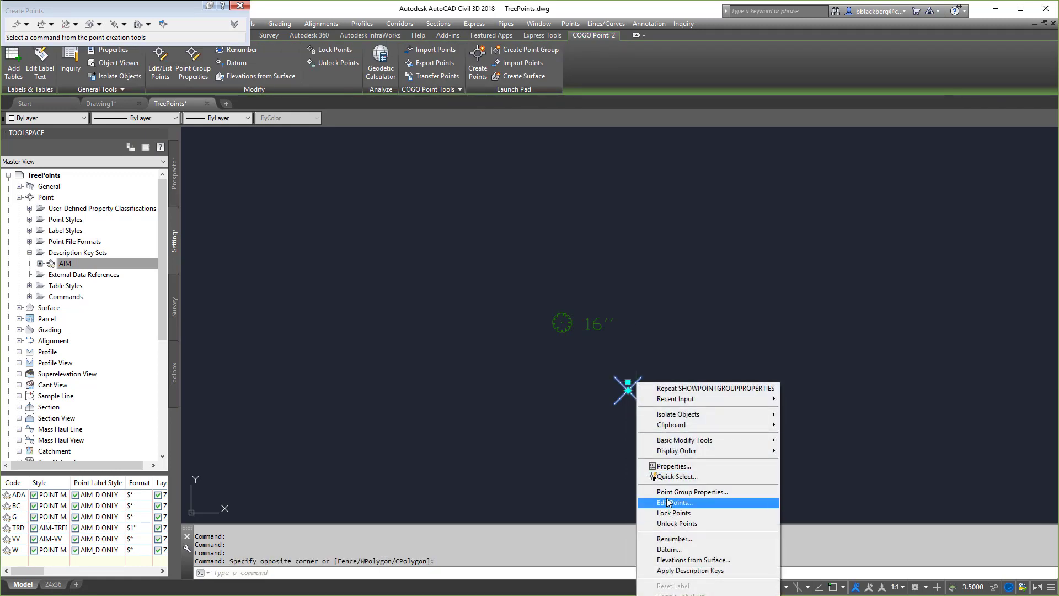
left_click(679, 503)
left_click(283, 388)
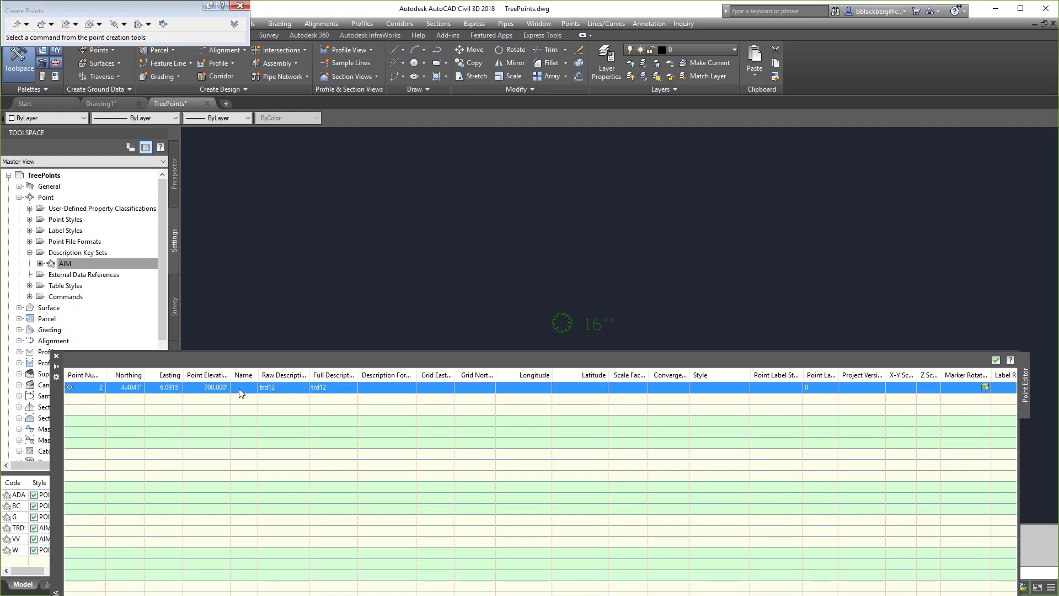
left_click(283, 388)
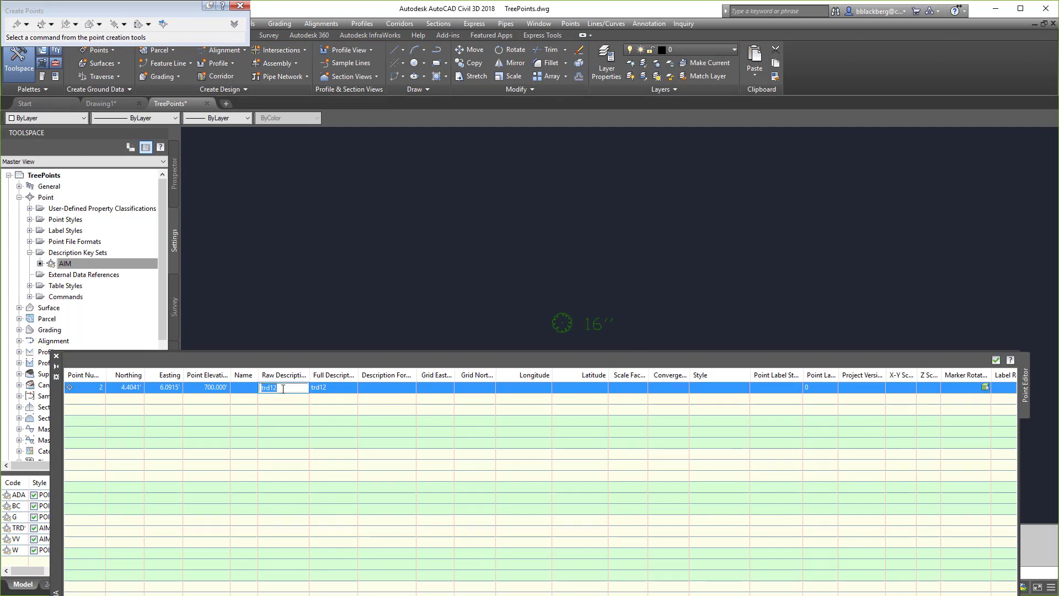
type("TRD12")
left_click(412, 430)
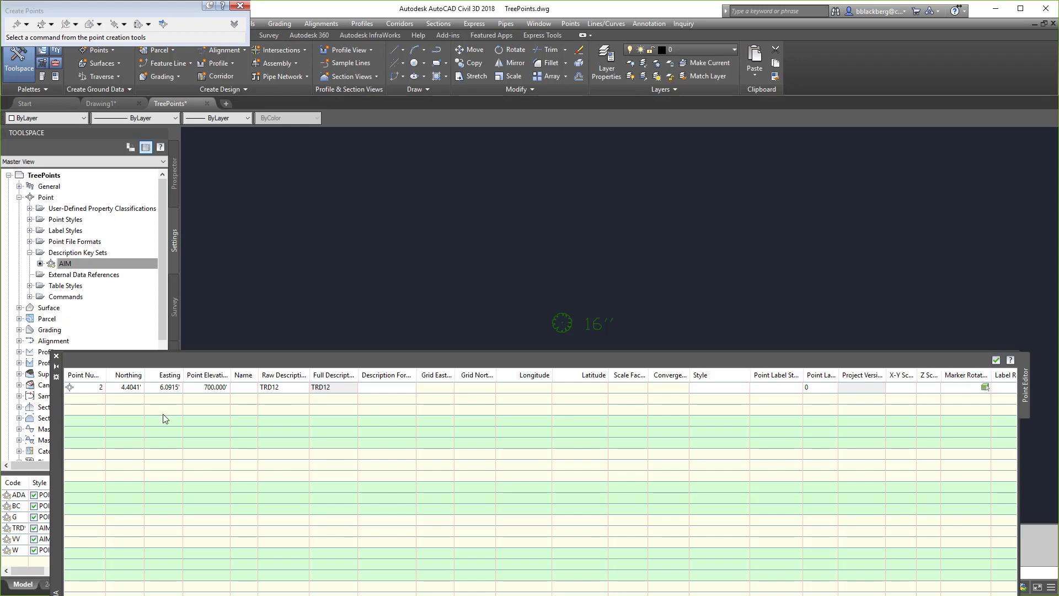
left_click(996, 361)
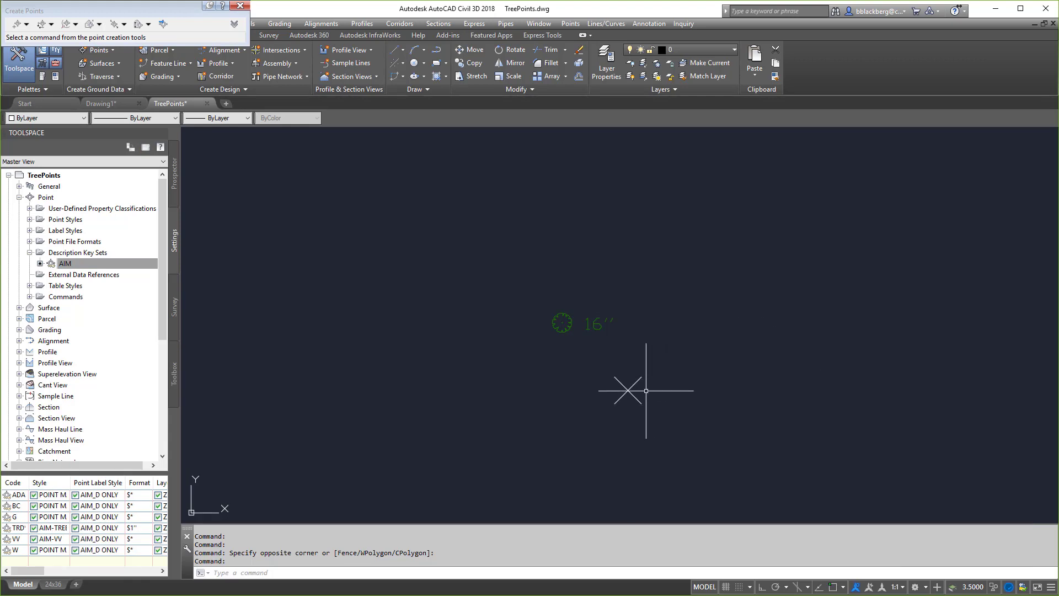
Step: Regenerate the drawing with REA and reapply description keys to the TRD12 point
type("REA")
key("Return")
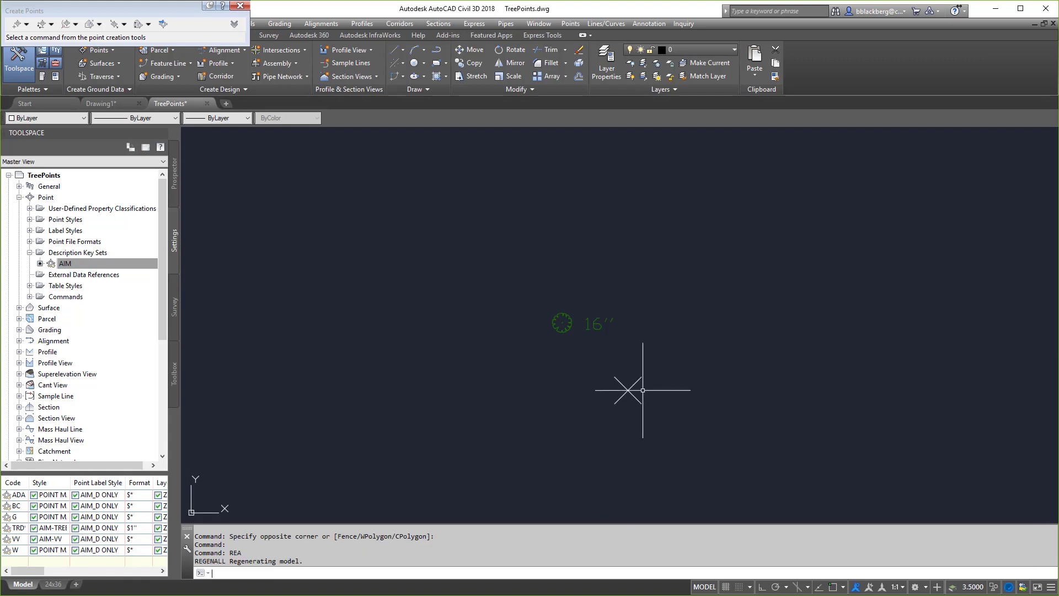
left_click(629, 388)
right_click(637, 383)
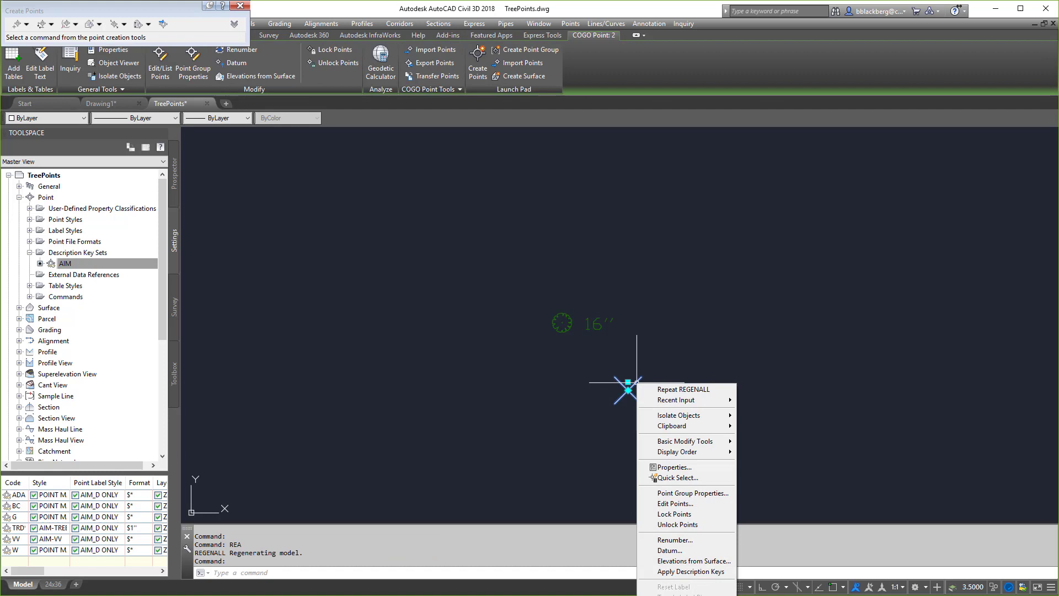
left_click(686, 573)
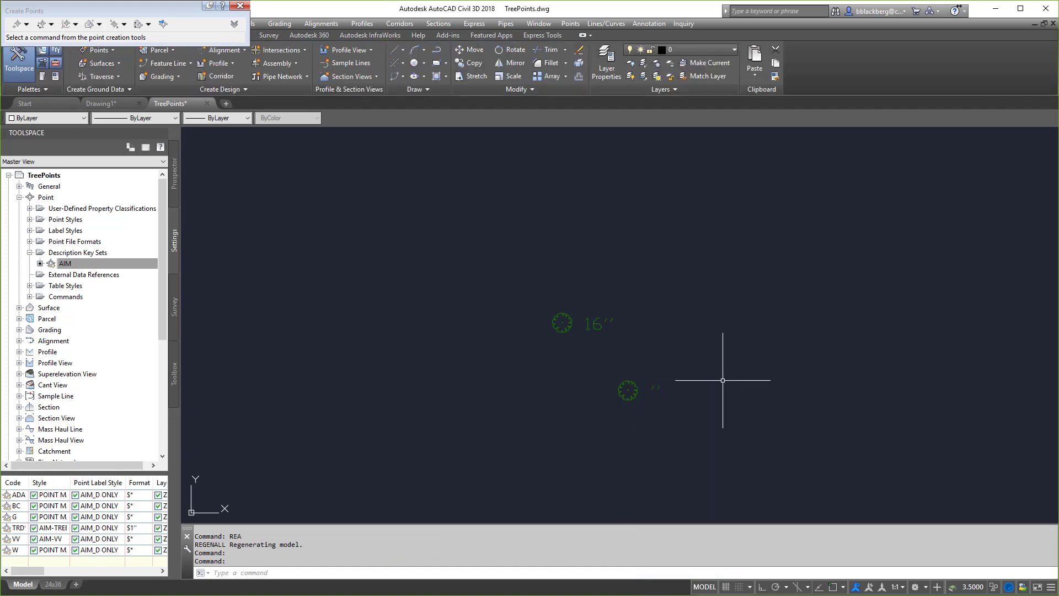
Step: Zoom in, window-select the 16'' and TRD12 tree points, and open their context menu
scroll(680, 374, "up", 2)
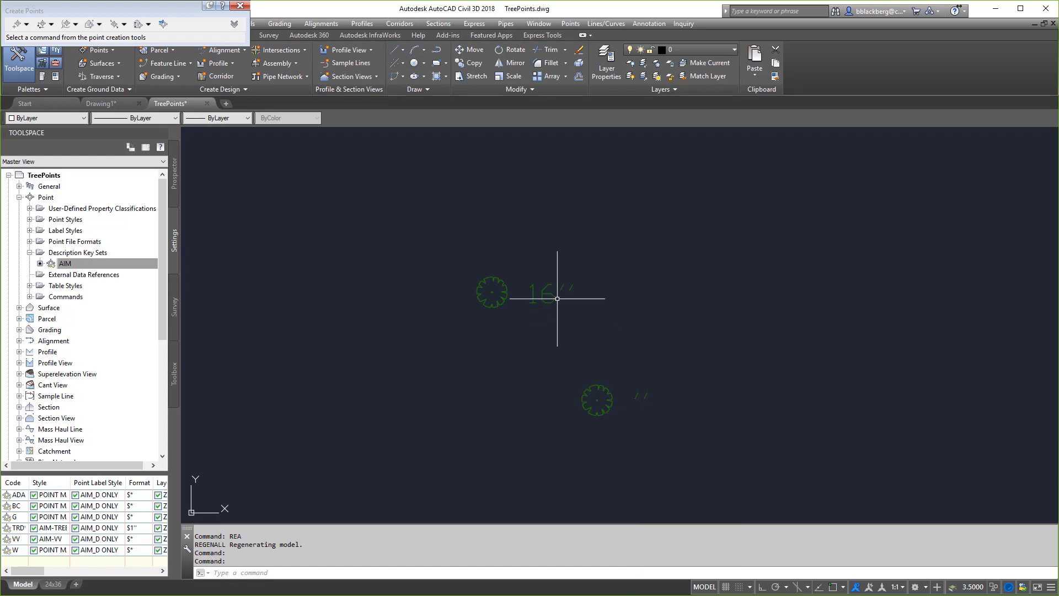
left_click(472, 366)
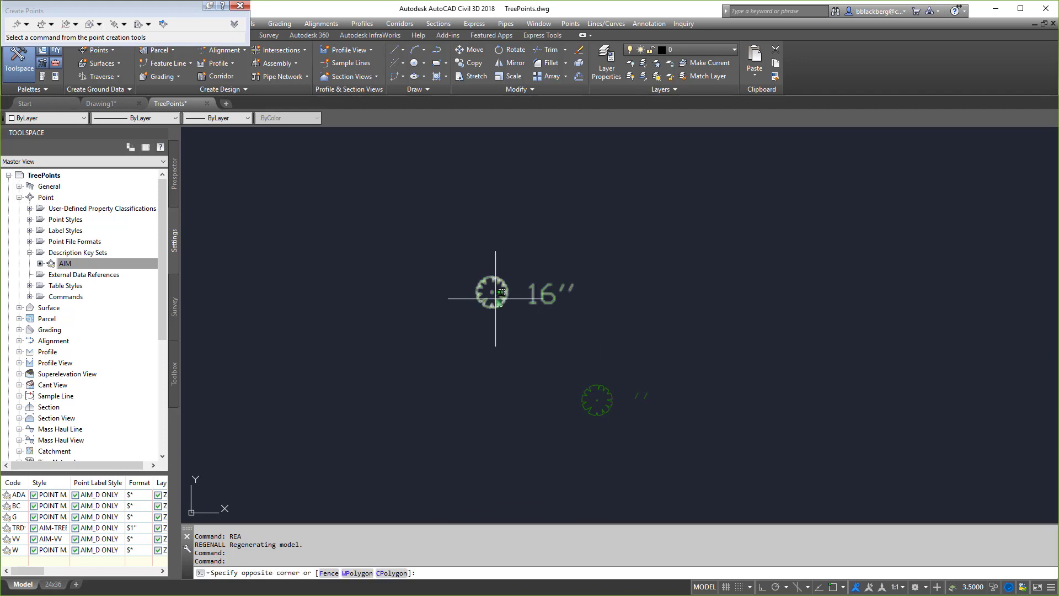
left_click(491, 296)
left_click(589, 385)
right_click(589, 385)
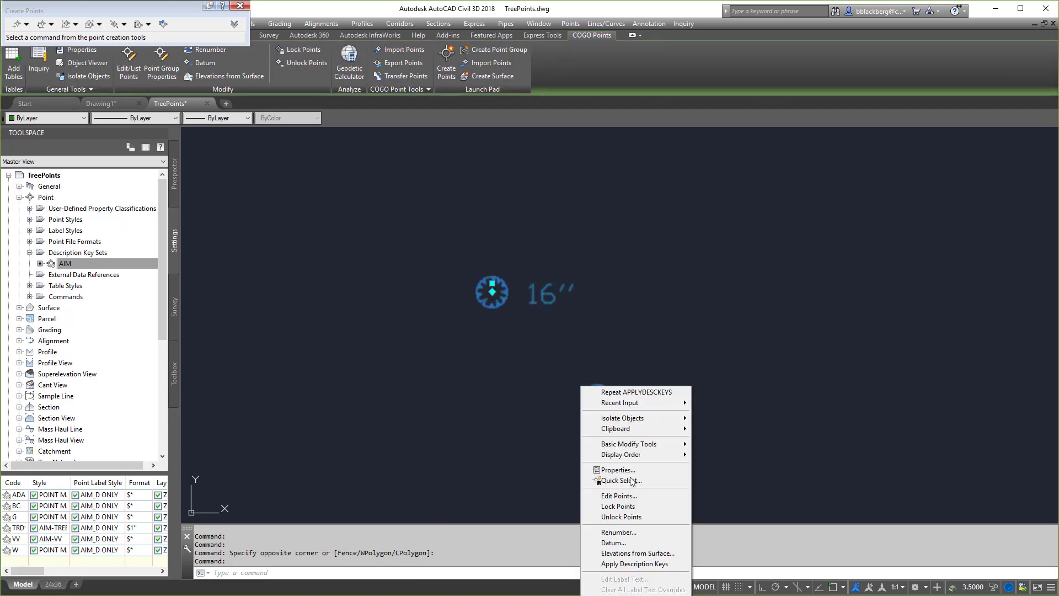
Step: Open both points in Edit Points and add a quote mark to point 1's description format $1''
left_click(629, 505)
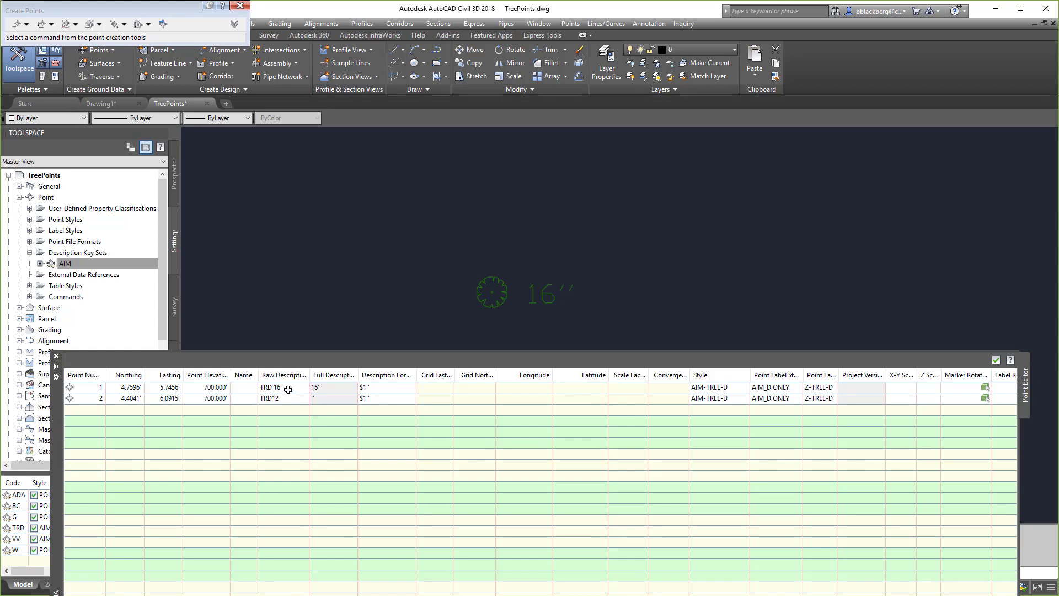
left_click(328, 388)
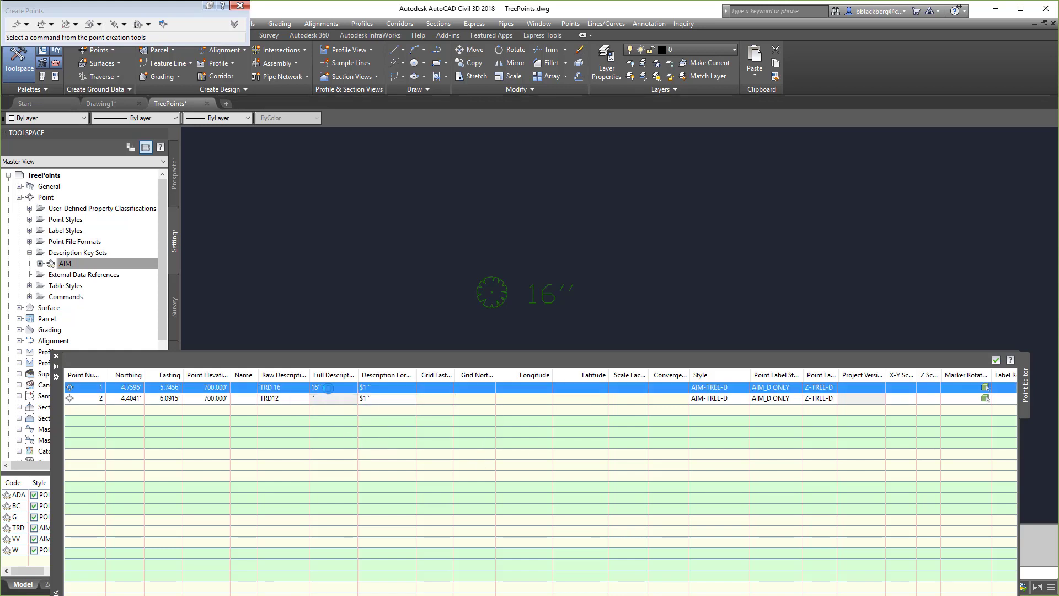
left_click(370, 388)
left_click(381, 389)
type("\"")
left_click(385, 399)
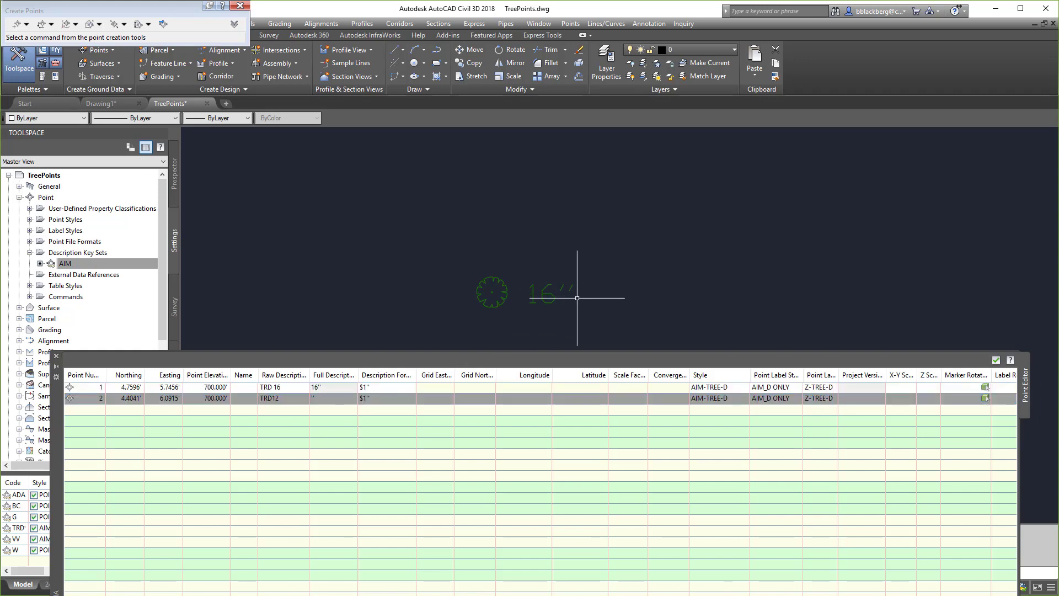
left_click(379, 387)
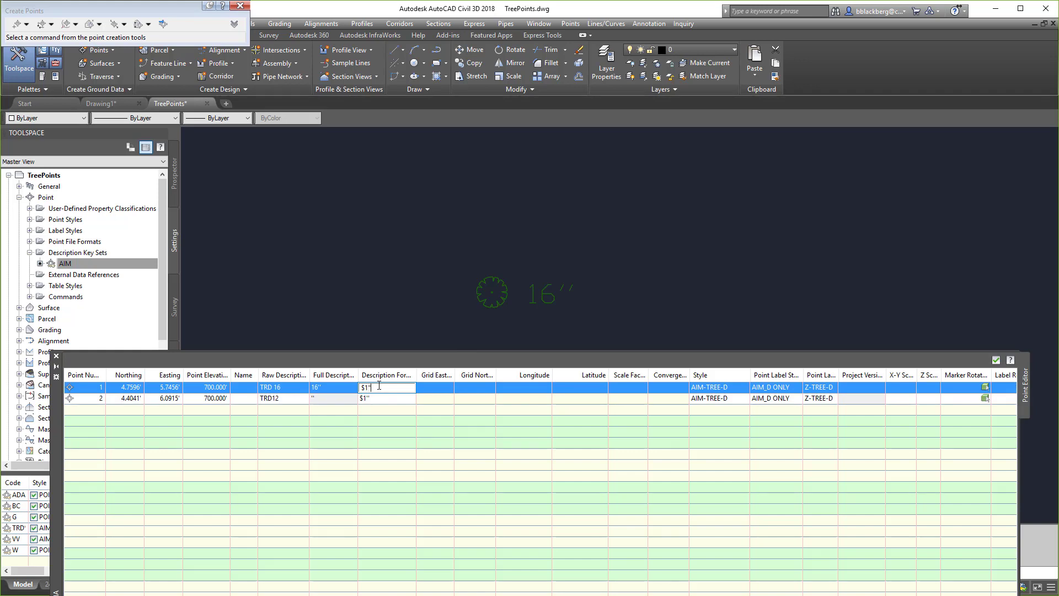
left_click(390, 397)
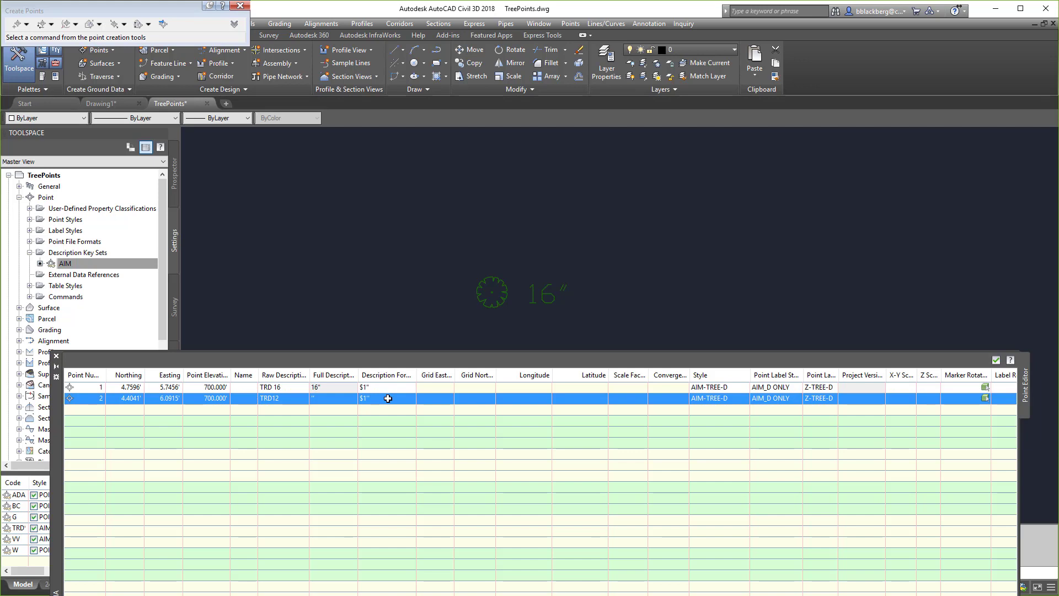
Step: Change point 2's raw description to TRD 12 and close the point editor
left_click(275, 398)
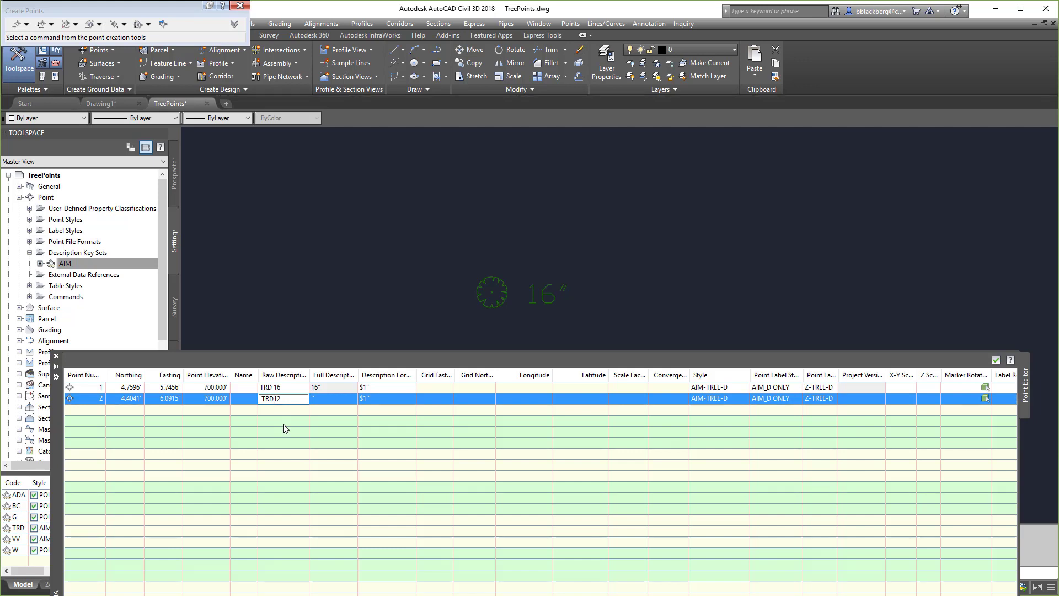
left_click(266, 422)
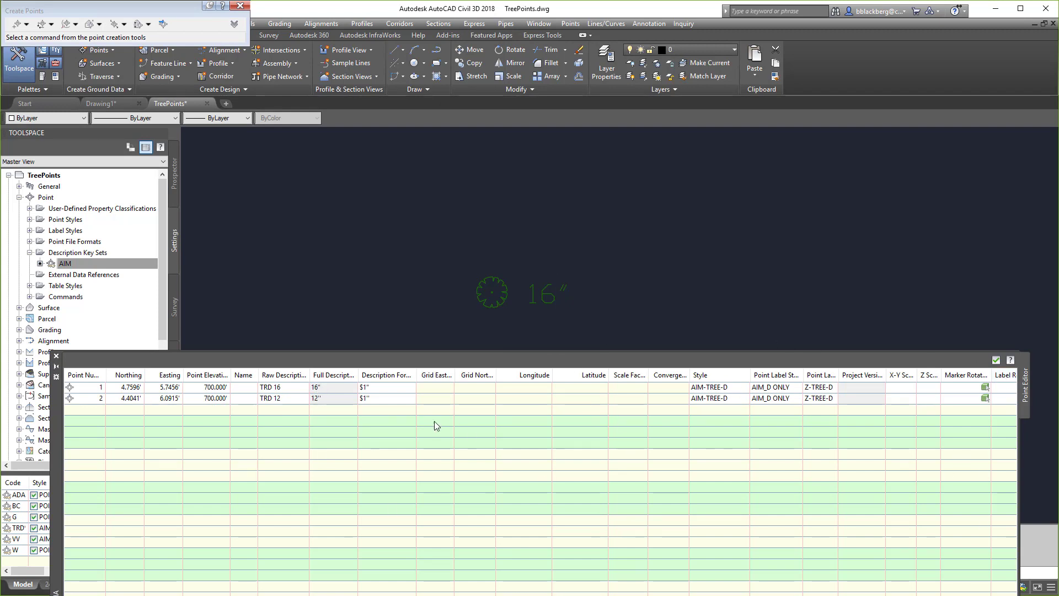
left_click(995, 362)
Step: Regenerate the drawing with REA and zoom in to check the 16'' and 12'' tree labels
scroll(670, 425, "up", 2)
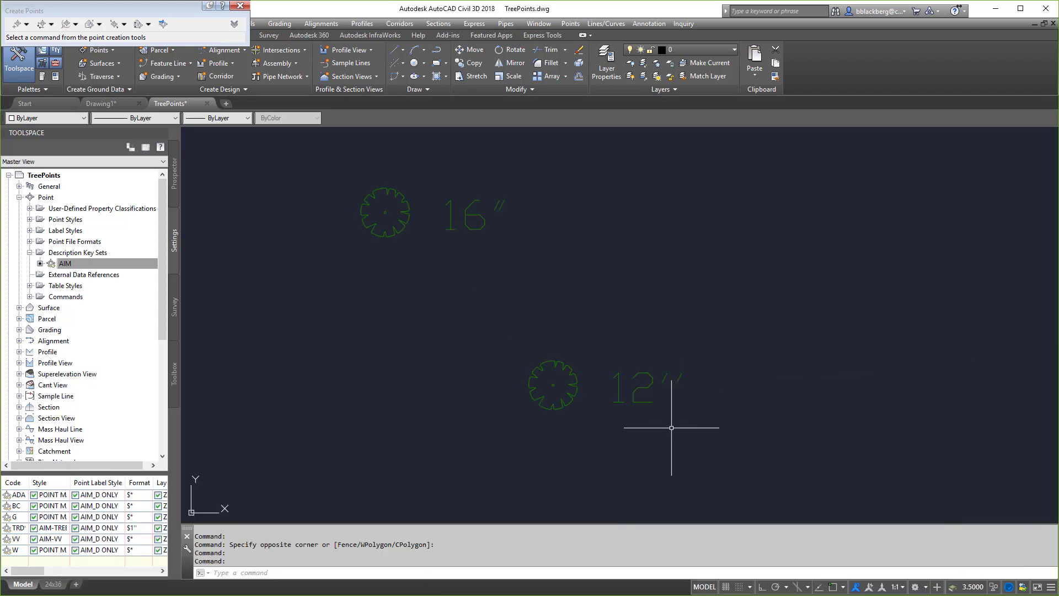
type("REA")
key("Return")
scroll(579, 239, "down", 5)
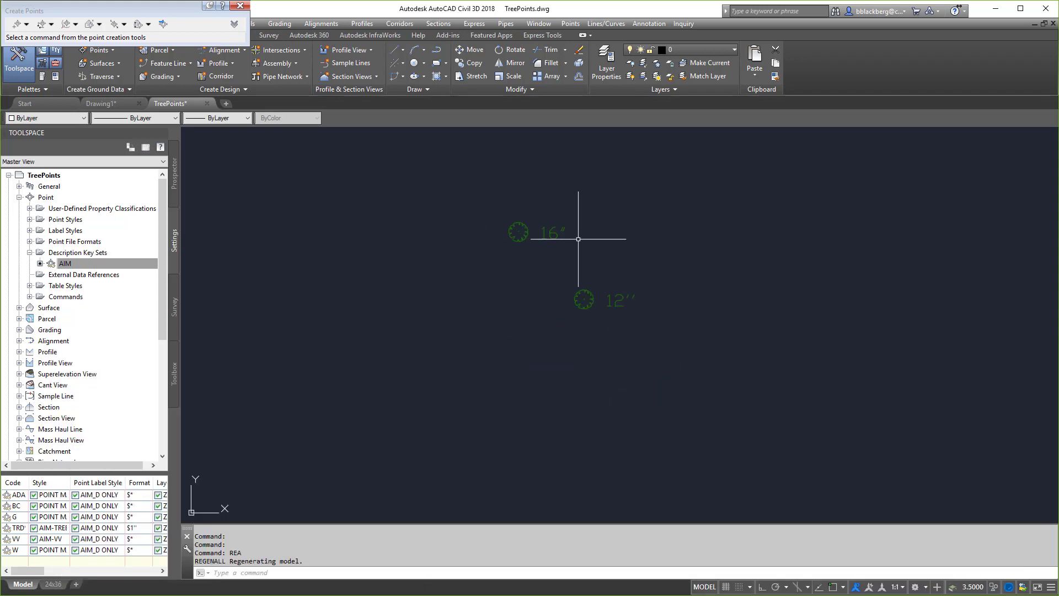
scroll(578, 239, "up", 4)
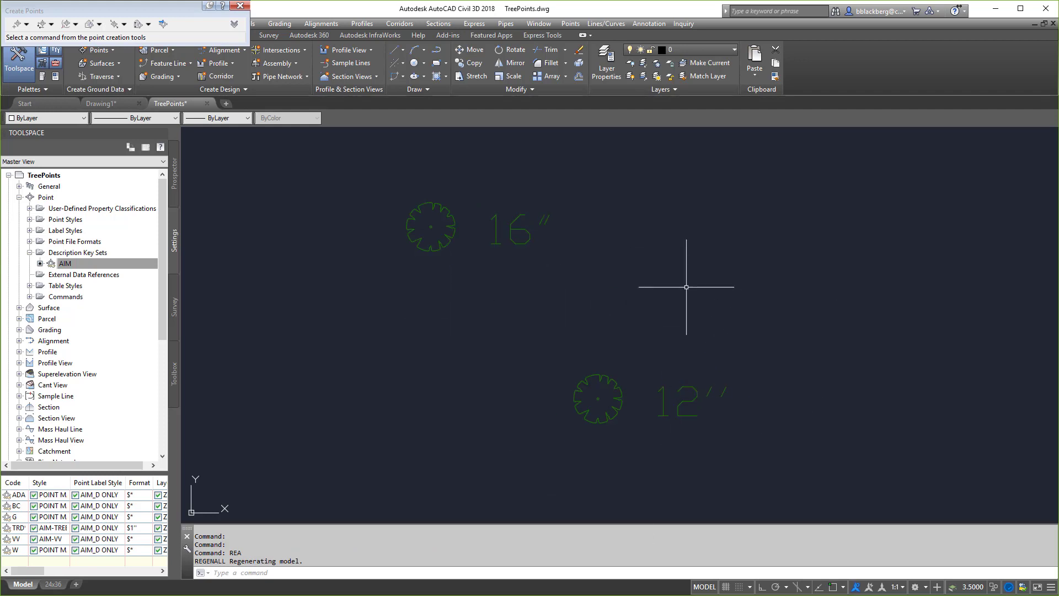
left_click(612, 386)
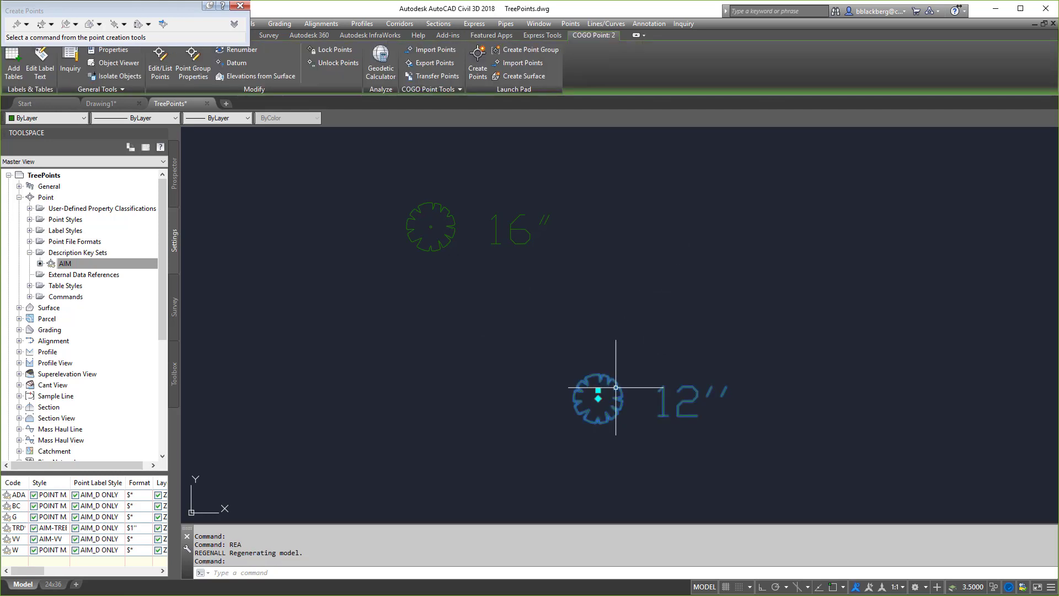
key("Escape")
key("Escape")
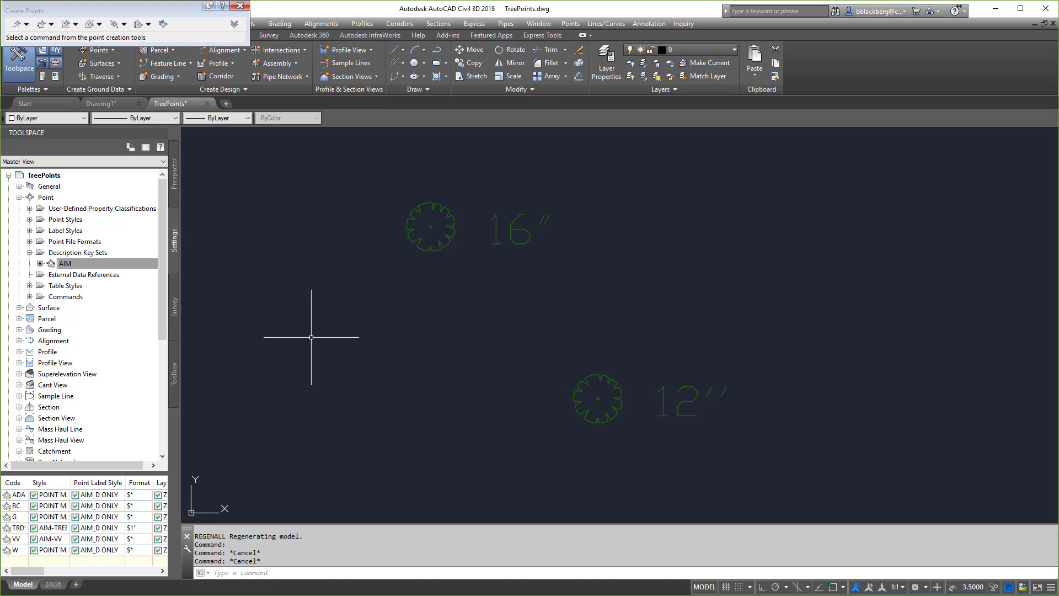
Step: Open the AIM key set's description keys and edit the TRD* format to $2''
right_click(89, 264)
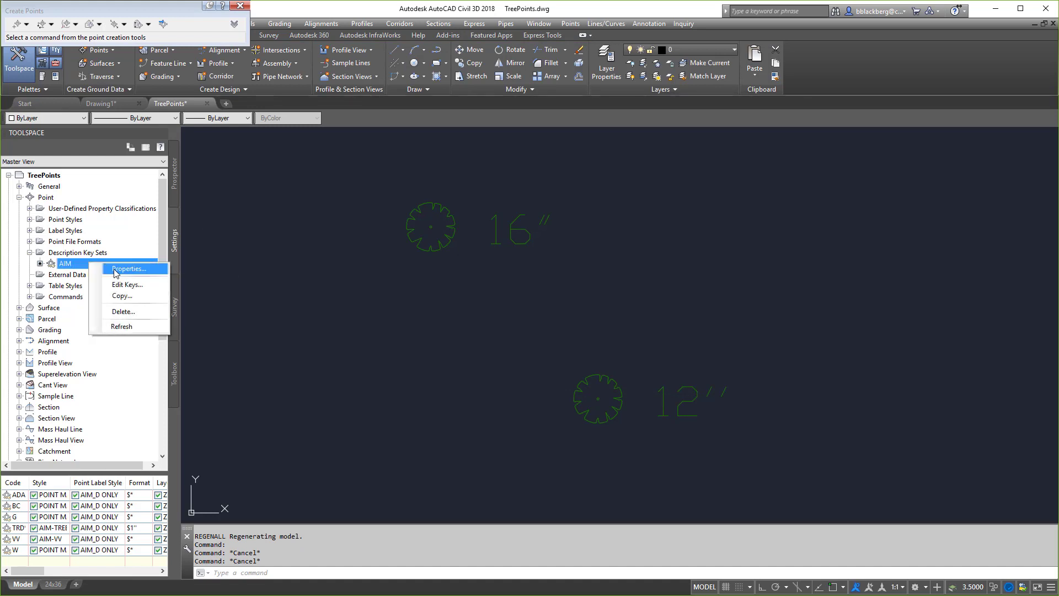
left_click(121, 285)
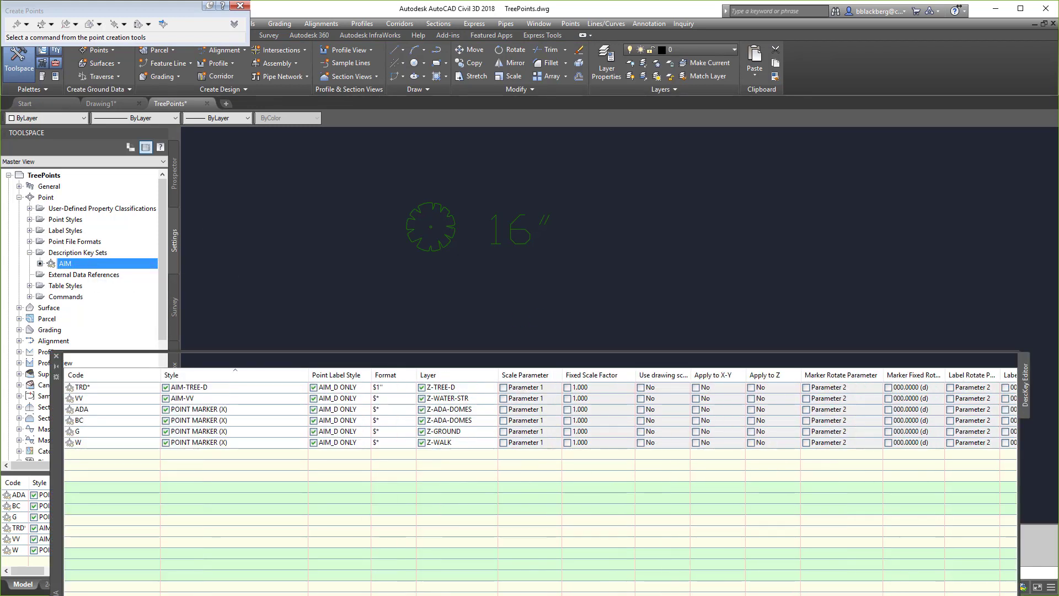
left_click(394, 387)
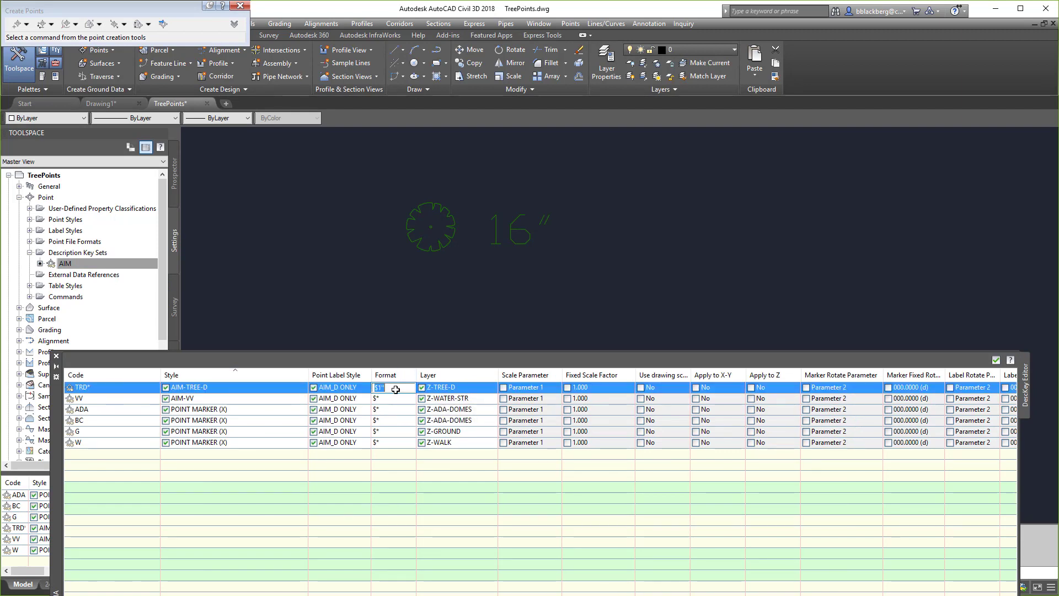
left_click(393, 388)
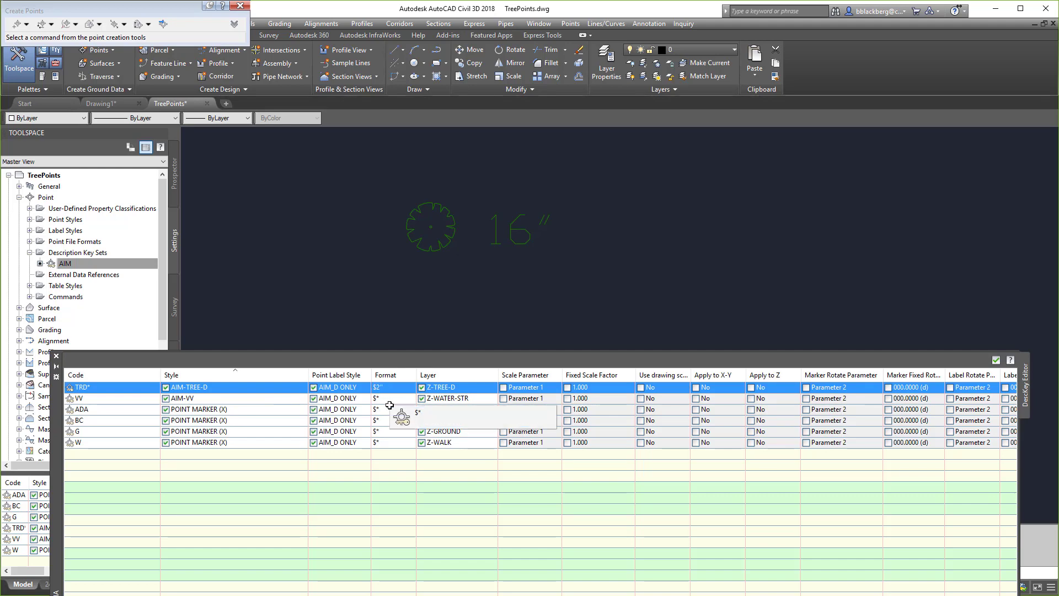
Step: Save the $2'' key change and select each tree point to reapply its description keys
left_click(995, 360)
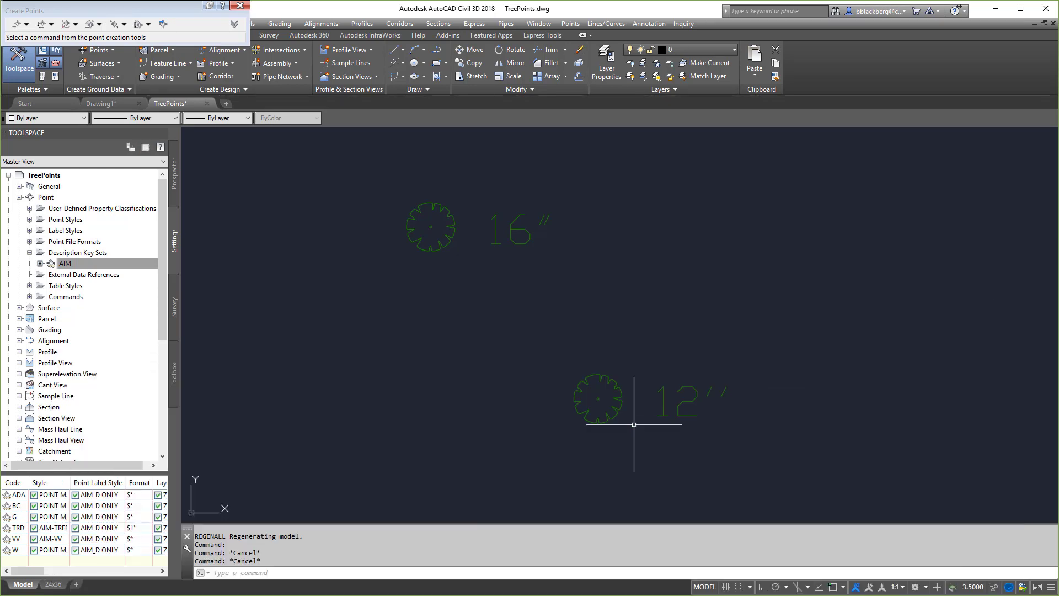
left_click(514, 241)
right_click(515, 244)
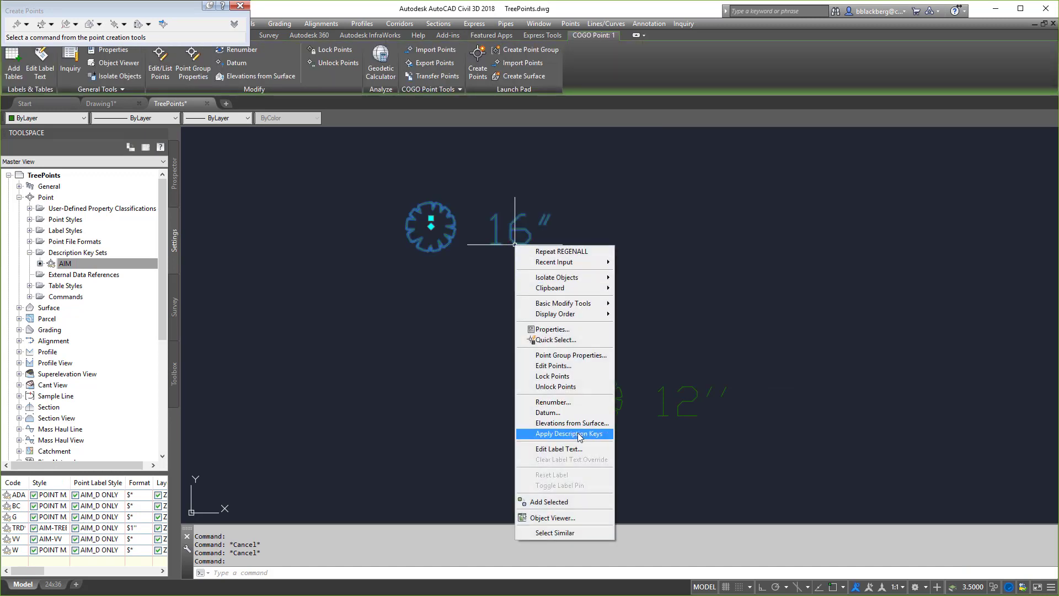
key("Escape")
left_click(617, 378)
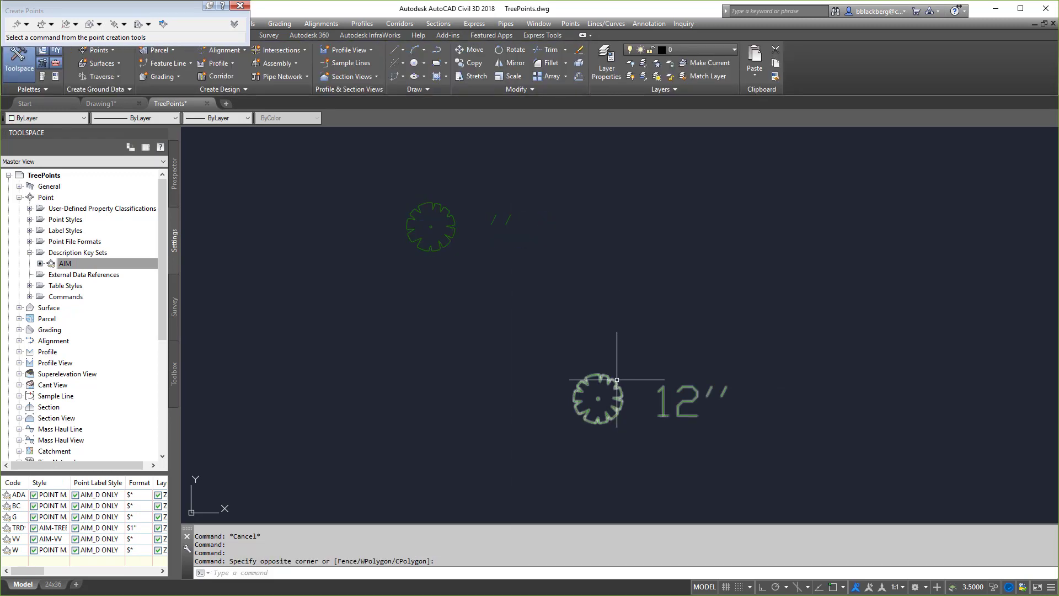
left_click(587, 409)
right_click(617, 380)
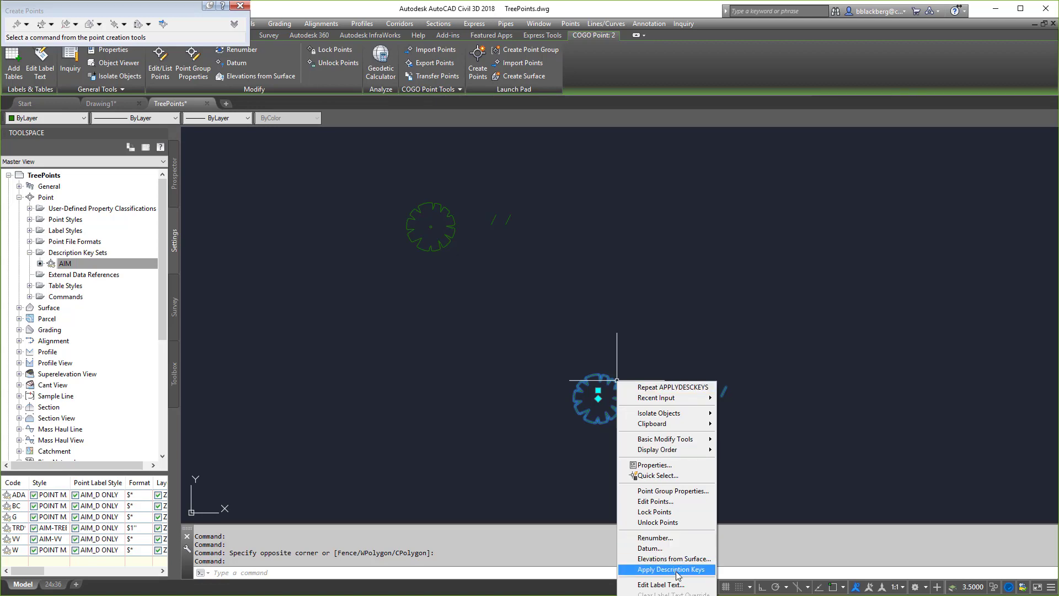
key("Escape")
left_click(615, 386)
right_click(613, 381)
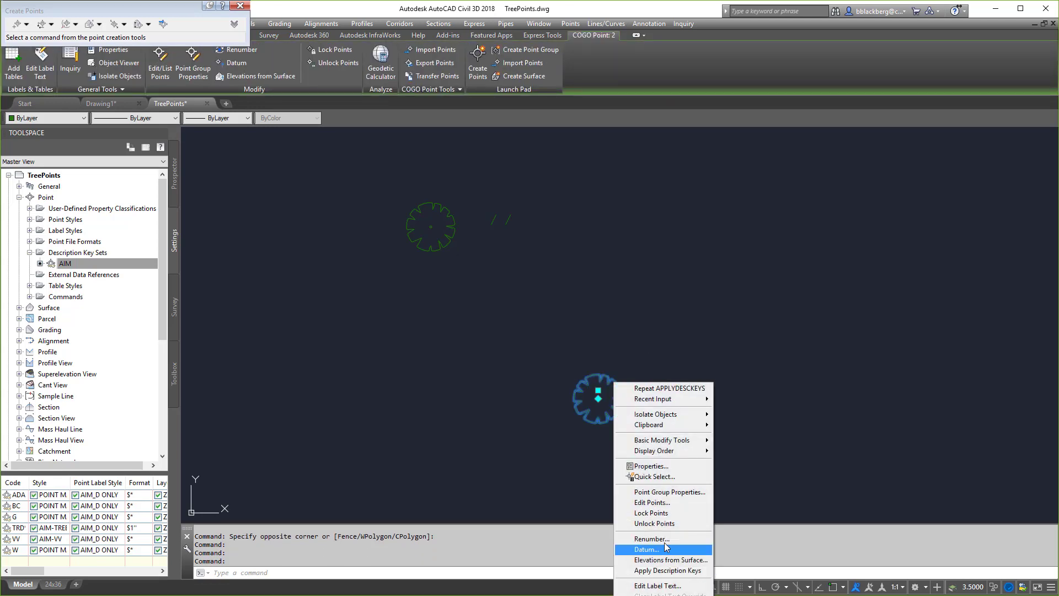
Step: Commit point 2's description format $2'' in Edit Points and close the editor
left_click(651, 503)
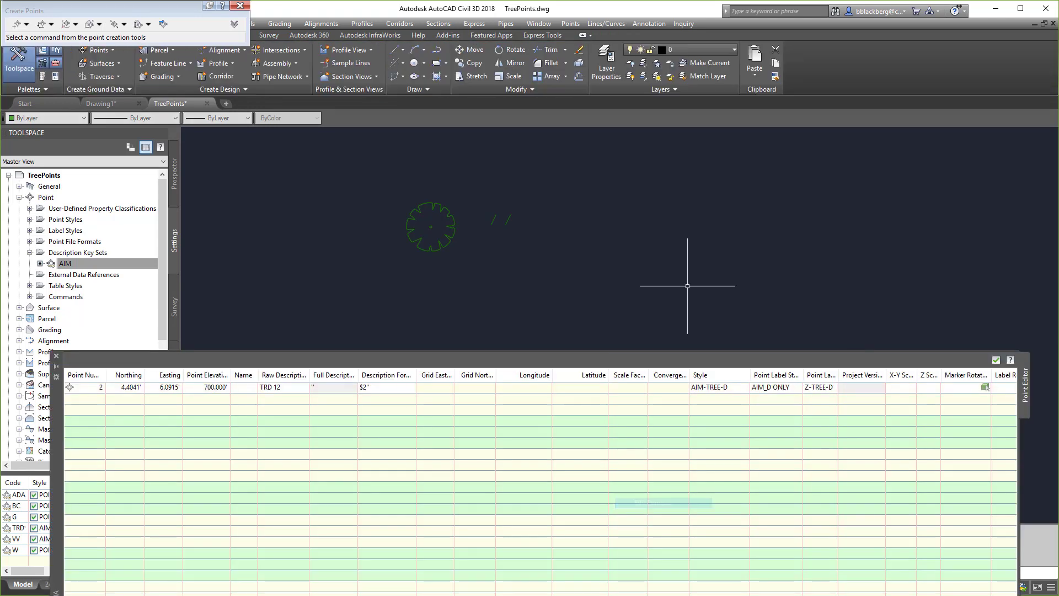
left_click(371, 387)
left_click(370, 387)
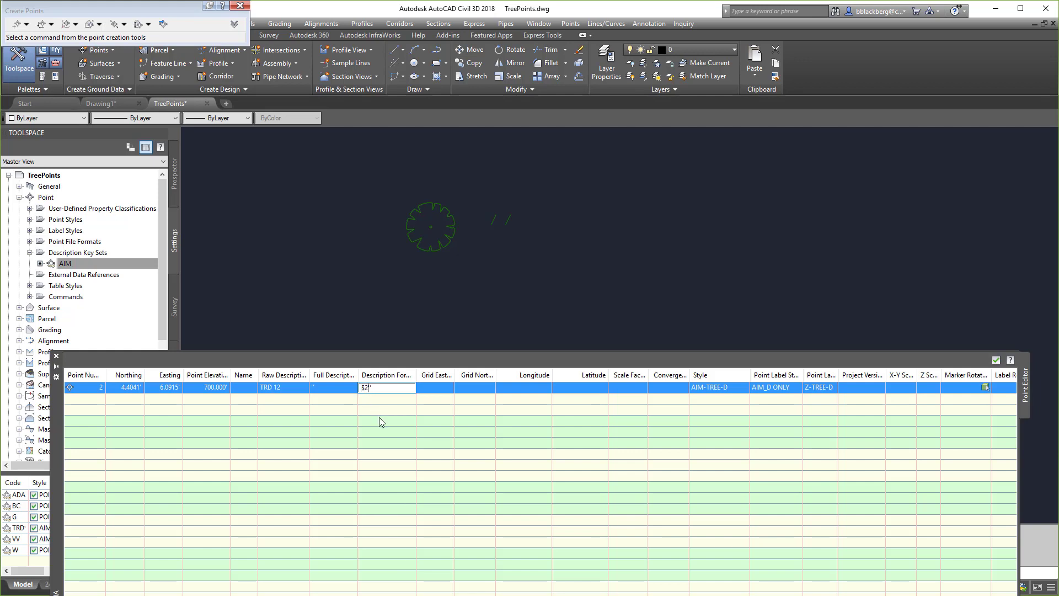
key("Return")
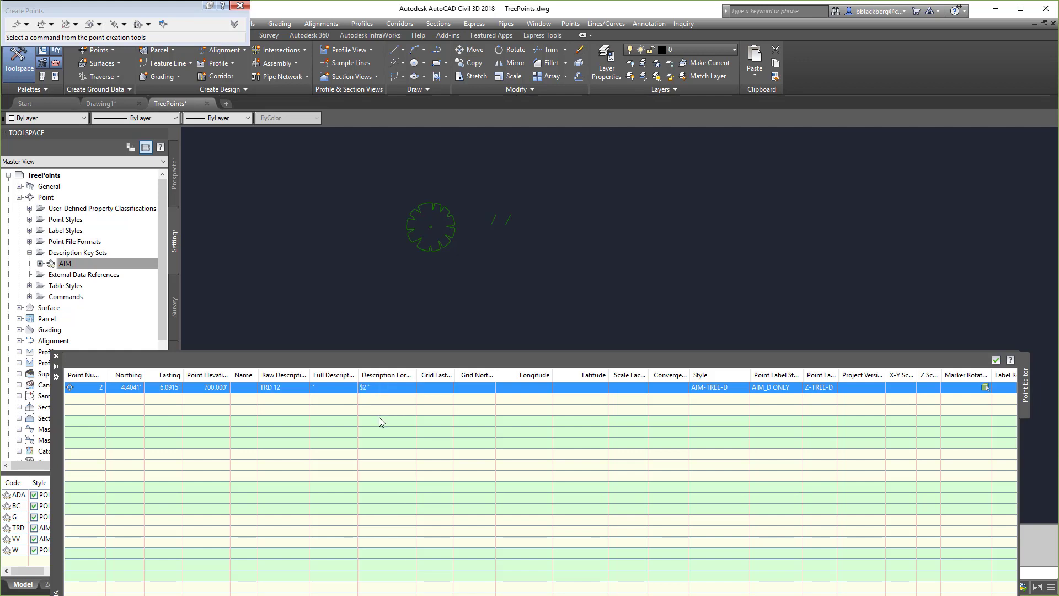
left_click(996, 360)
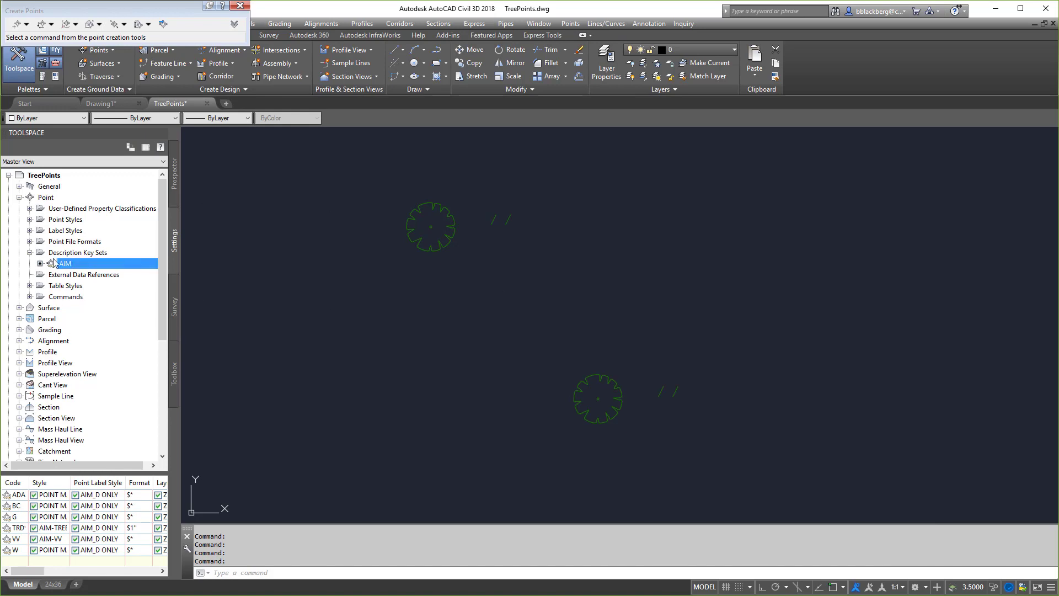
Step: Review the TRD* key's format in the AIM description key editor and close it
right_click(62, 264)
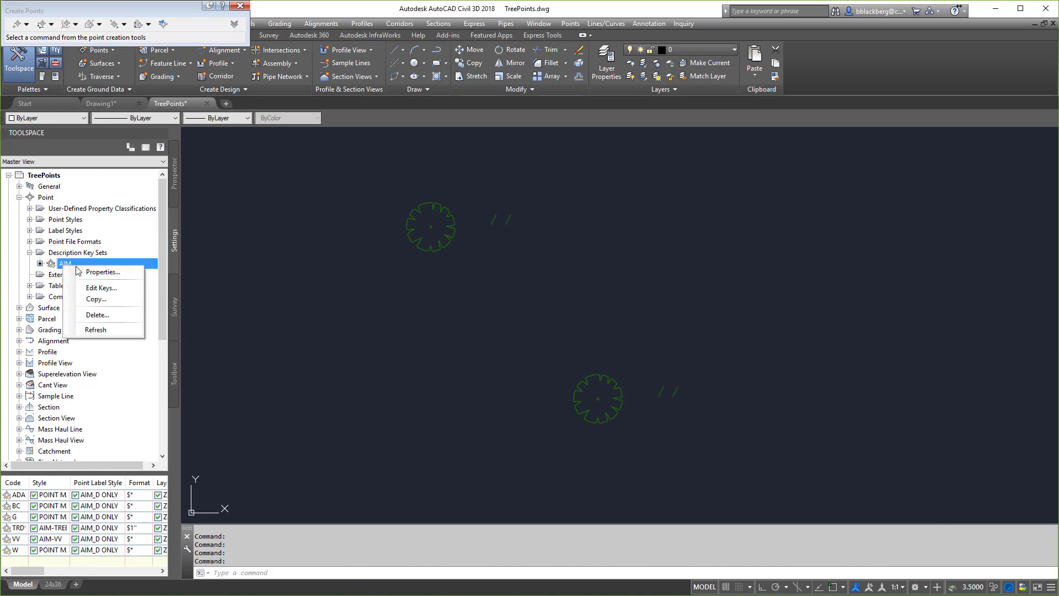
left_click(96, 288)
left_click(387, 391)
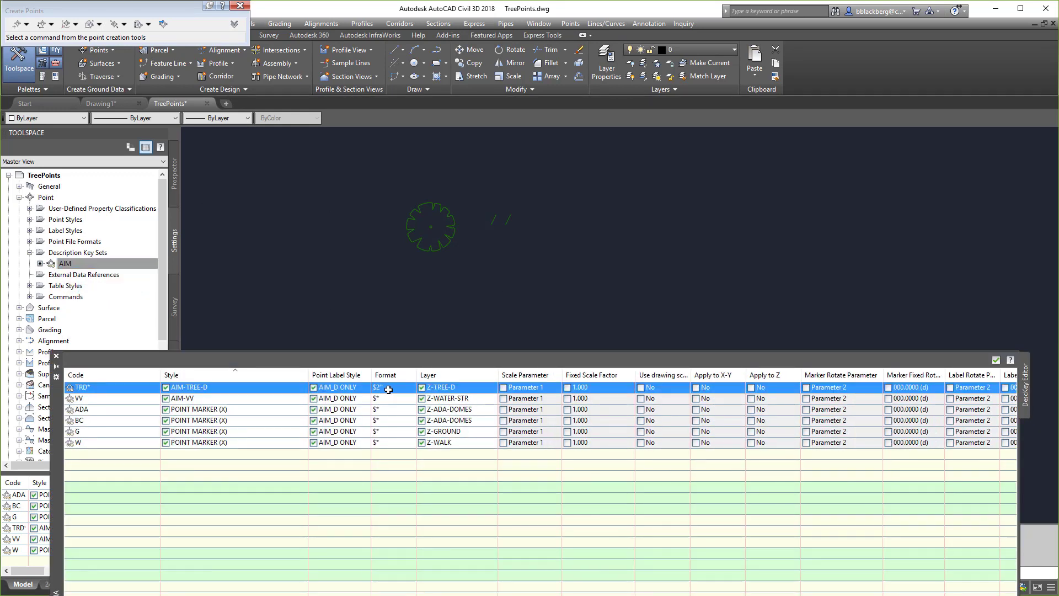
left_click(386, 392)
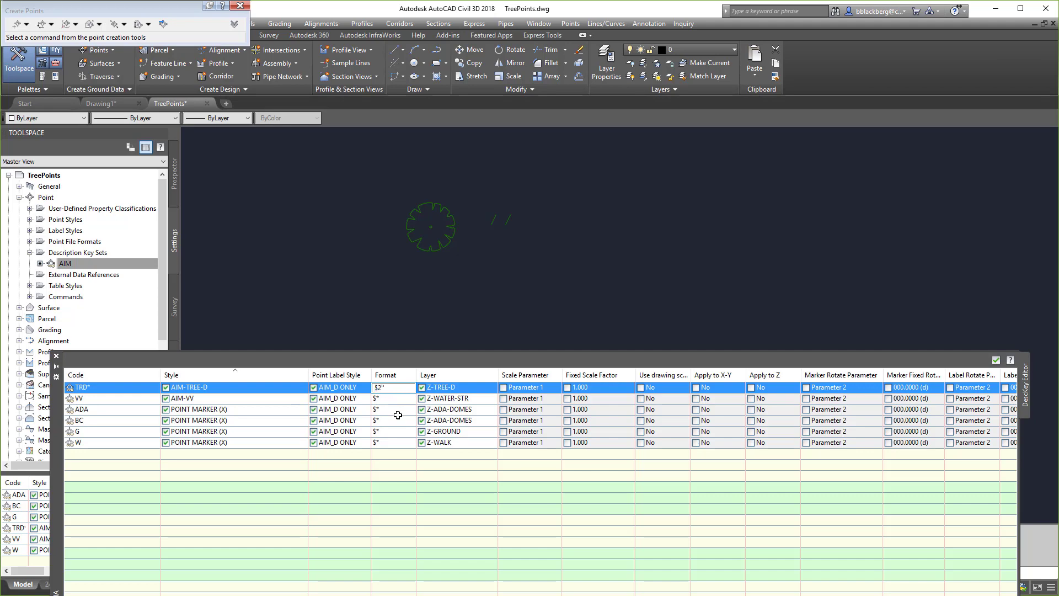
left_click(997, 361)
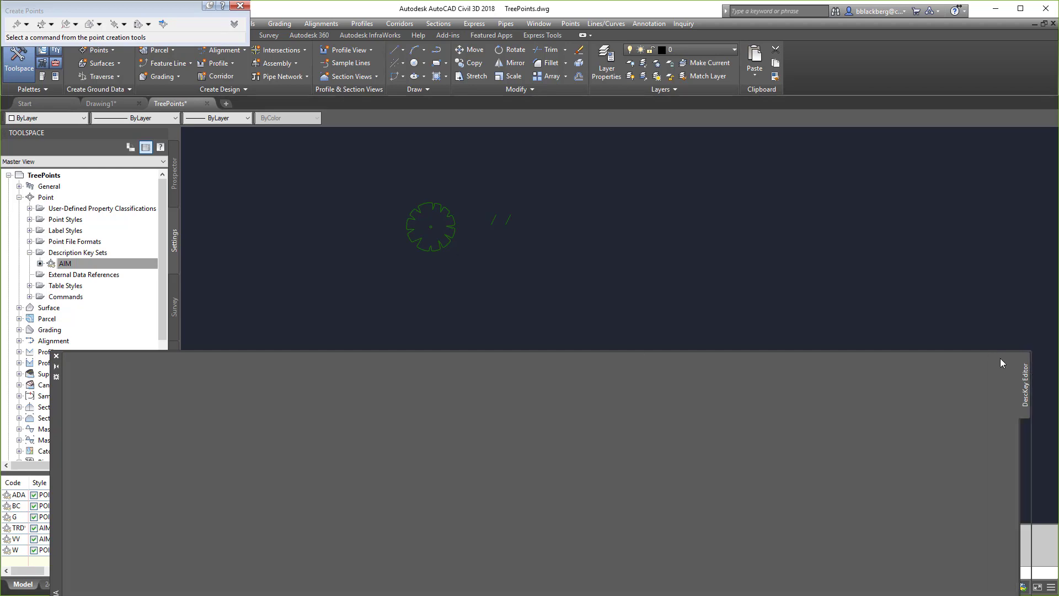
Step: Apply description keys to the _All Points group from Prospector
left_click(172, 203)
right_click(75, 210)
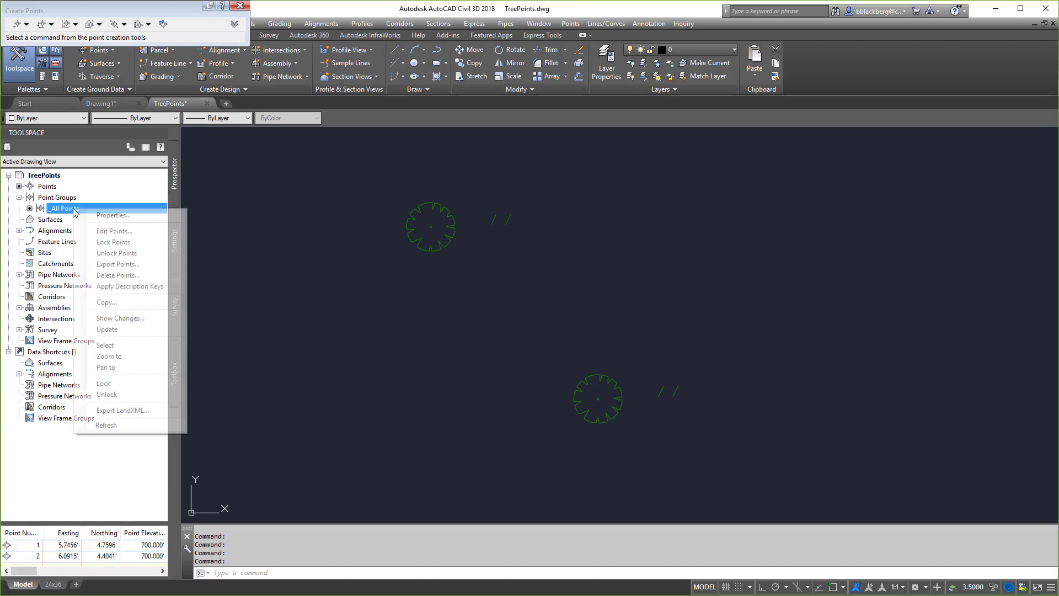
left_click(129, 286)
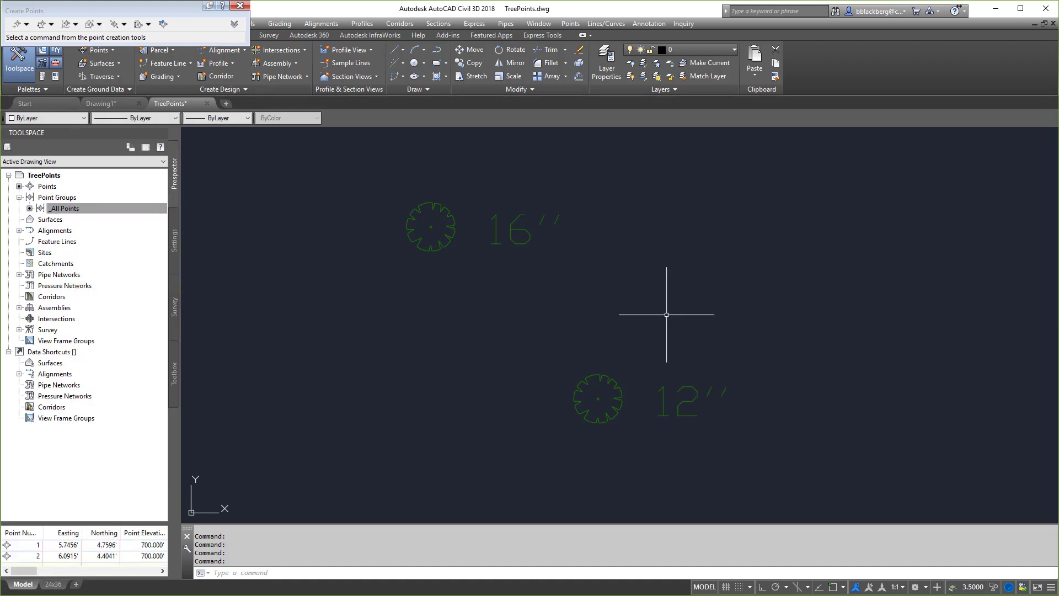